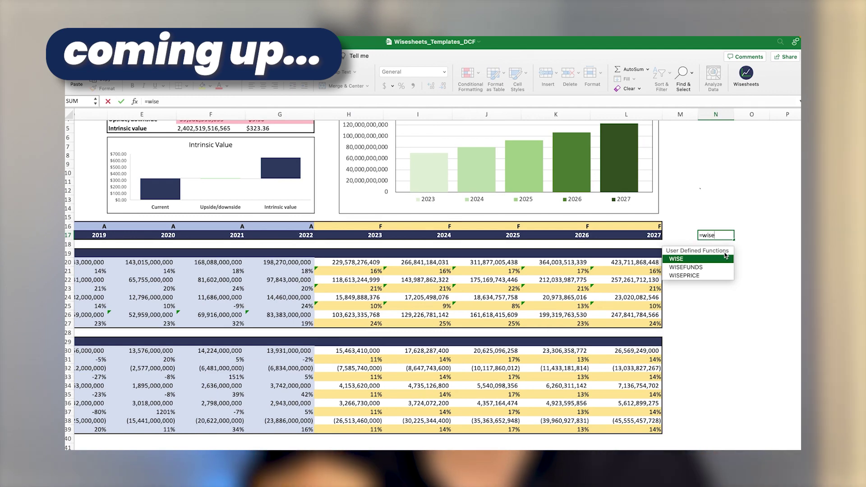
# - Change the ticker in C3 from AAPL to MSFT
pyautogui.doubleClick(725, 255)
pyautogui.write('"aapl')
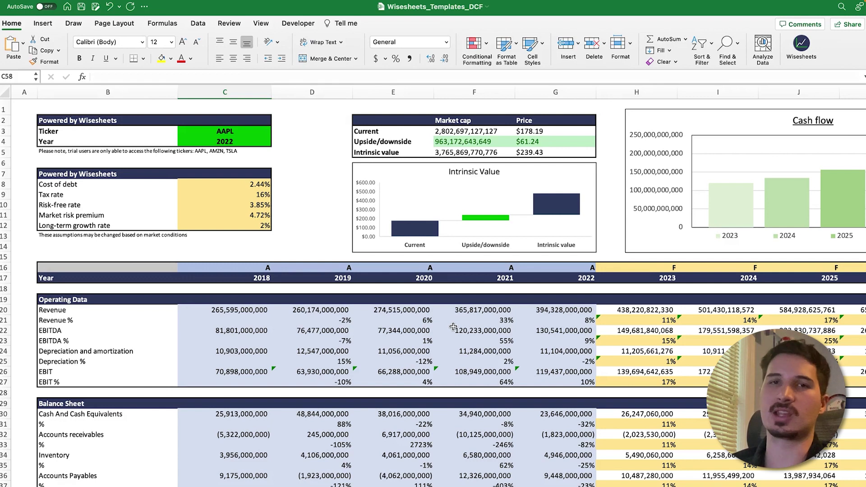
pyautogui.click(225, 132)
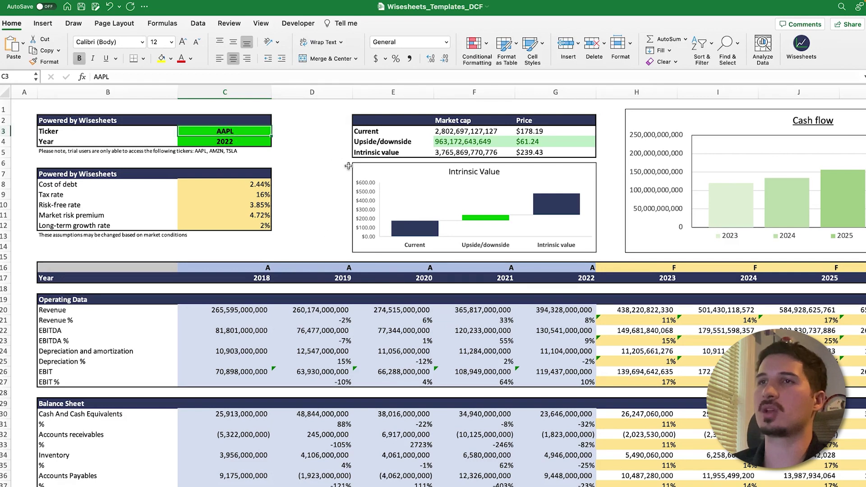
pyautogui.write('MSFT')
pyautogui.press('Return')
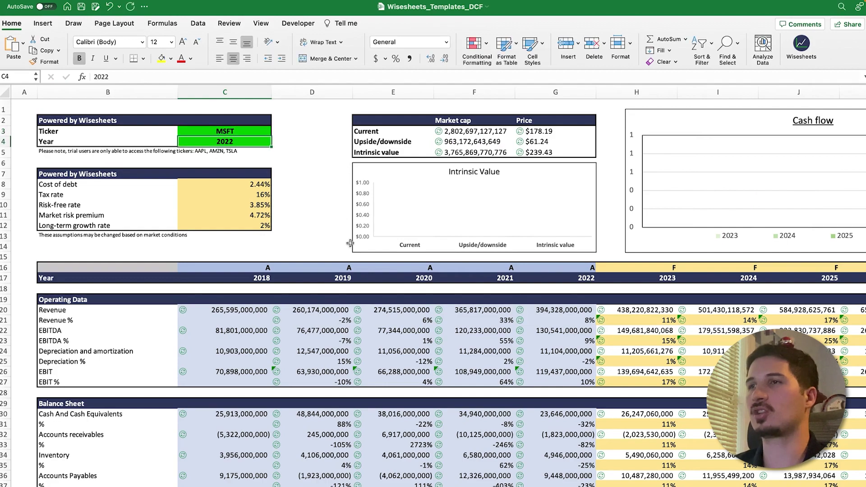
# - Review the intrinsic value market cap formula for the recalculated MSFT valuation
pyautogui.scroll(-5, 404, 225)
pyautogui.scroll(-20, 380, 219)
pyautogui.scroll(20, 380, 219)
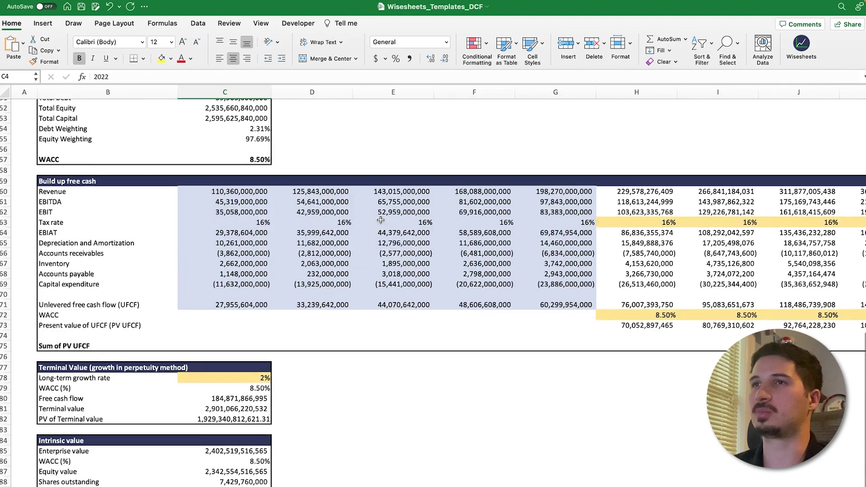
pyautogui.scroll(-1, 381, 220)
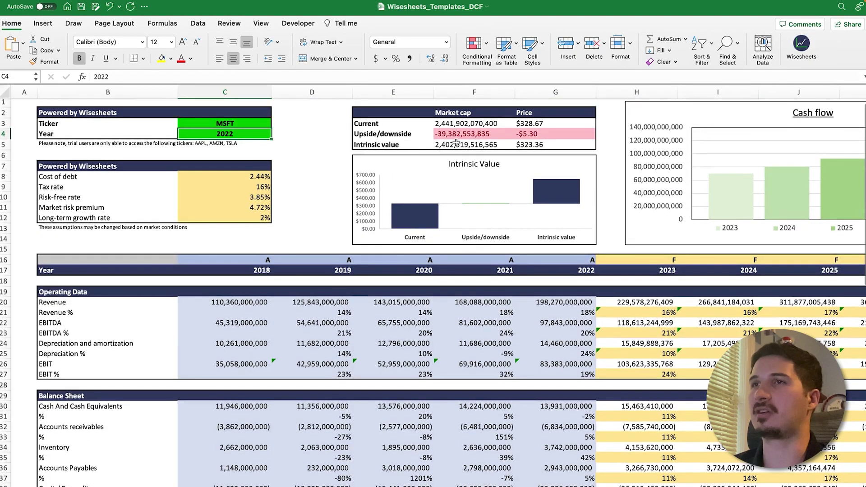
pyautogui.click(455, 144)
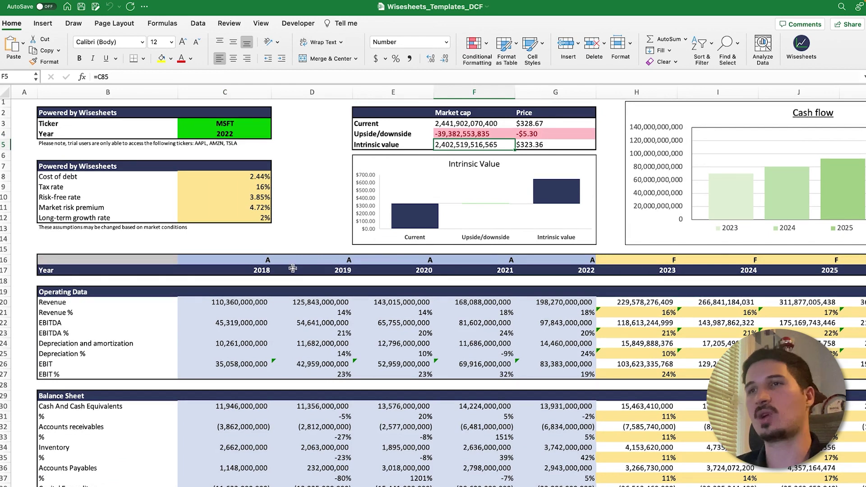
# - Re-enter the C20 WISE revenue formula to refresh data, then review C20:G27 and H21
pyautogui.click(238, 302)
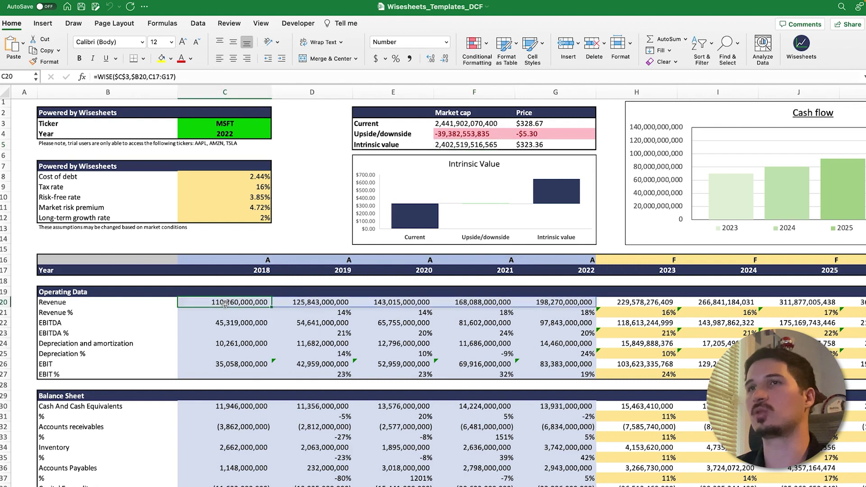
pyautogui.click(187, 76)
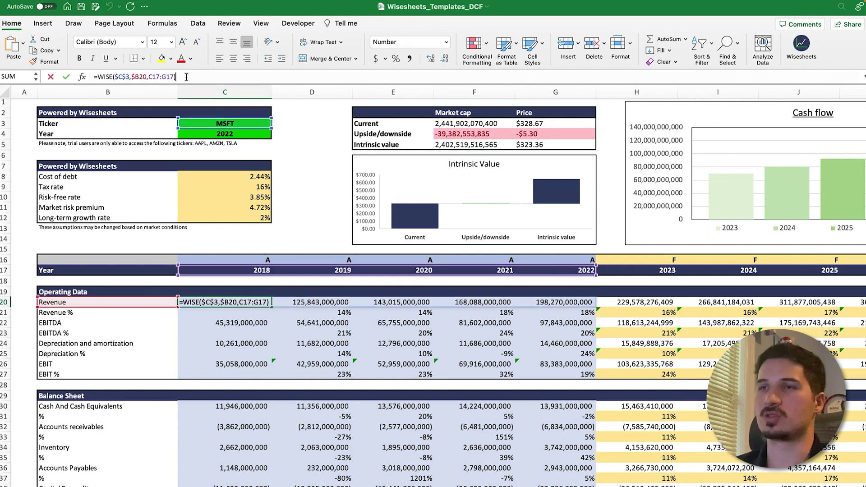
pyautogui.press('Return')
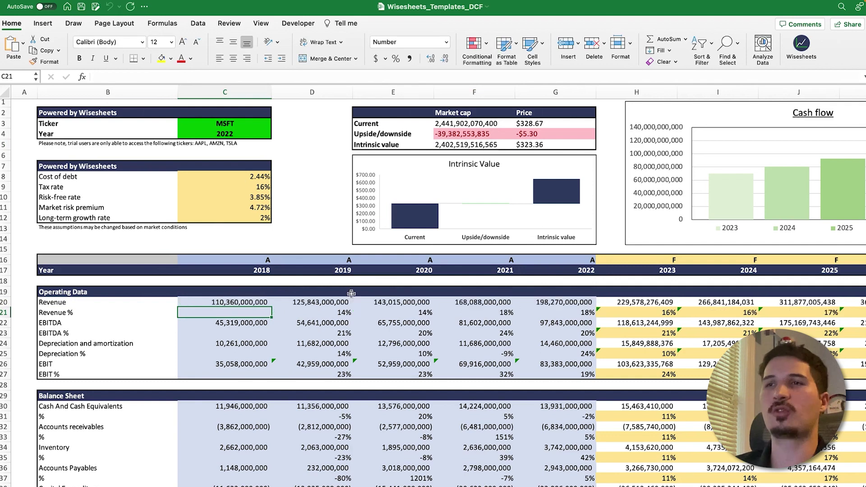
pyautogui.moveTo(258, 302); pyautogui.dragTo(554, 372)
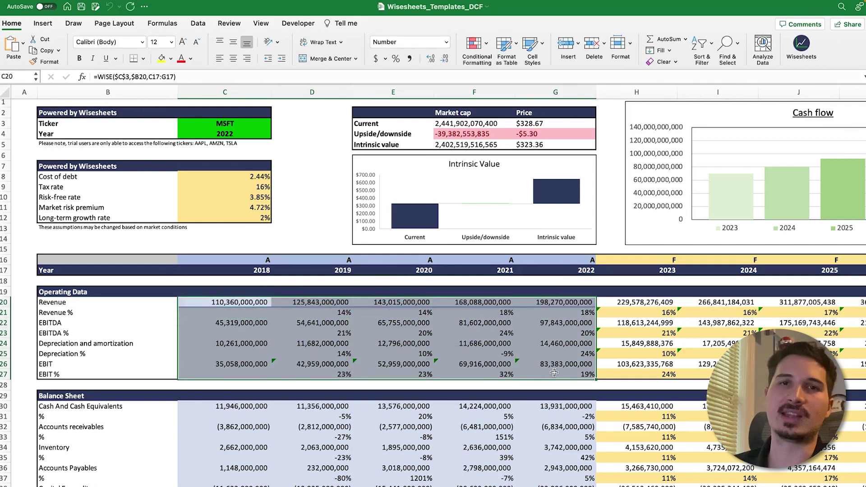
pyautogui.click(629, 314)
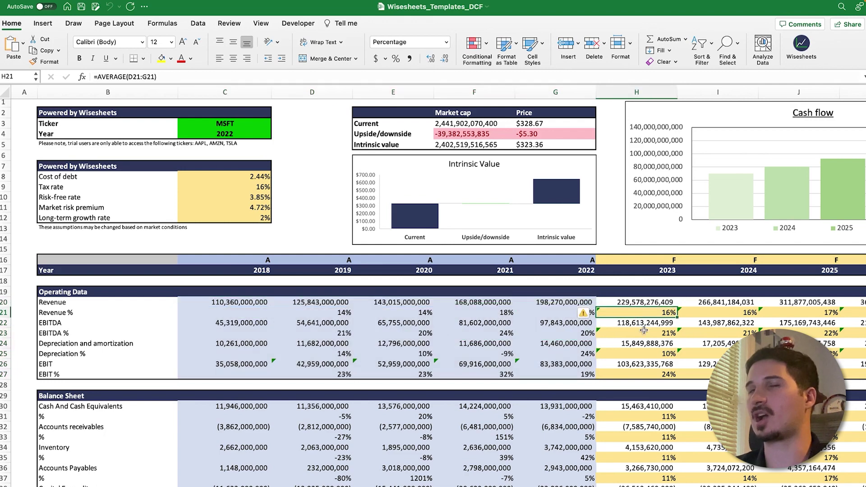
# - Inspect the 2024 forecast revenue formula and highlight the Build up free cash figures B59:E69
pyautogui.click(733, 303)
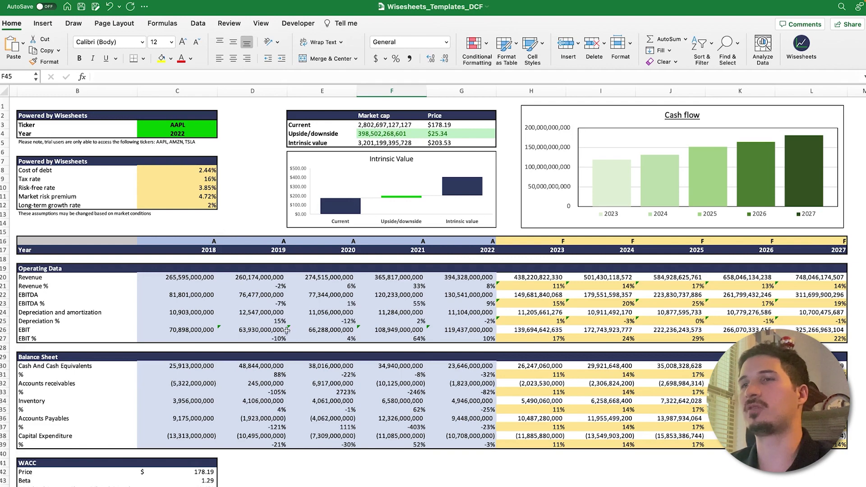
pyautogui.scroll(-10, 298, 345)
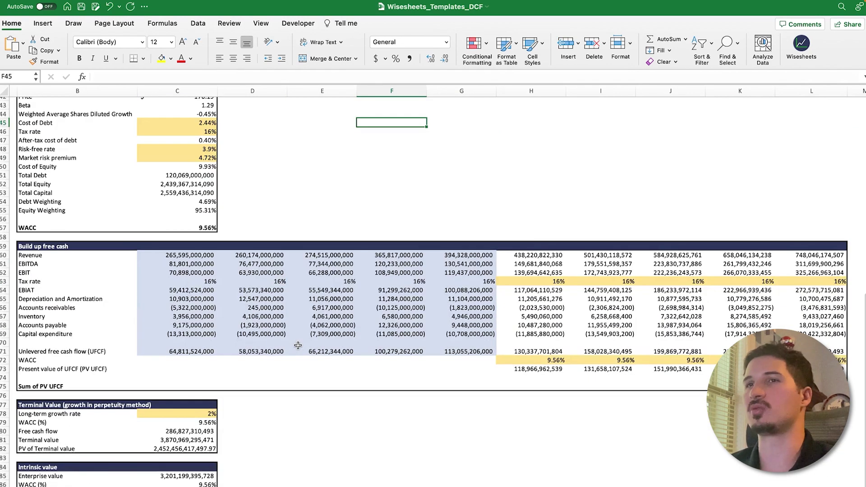
pyautogui.click(45, 247)
pyautogui.moveTo(45, 248); pyautogui.dragTo(507, 386)
# - Select the 2023–2027 forecast figures in H21:L37
pyautogui.scroll(5, 507, 387)
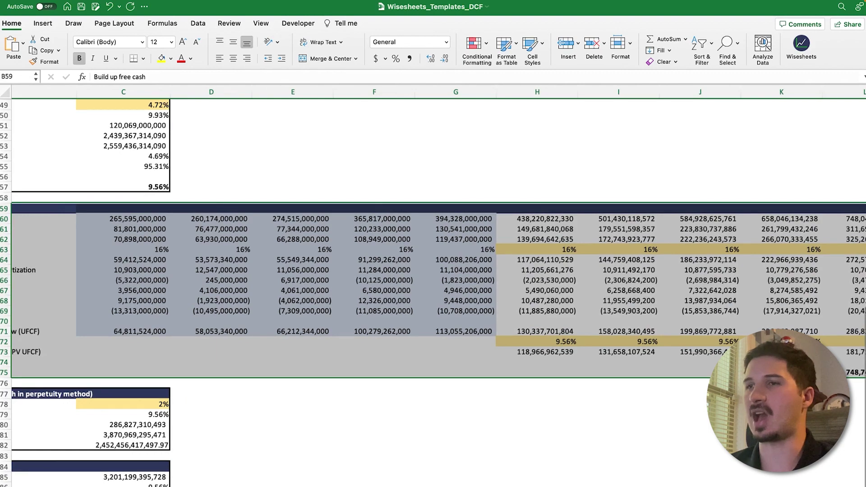
pyautogui.hscroll(-3, 432, 286)
pyautogui.scroll(1, 432, 286)
pyautogui.hscroll(4, 432, 286)
pyautogui.hscroll(2, 433, 287)
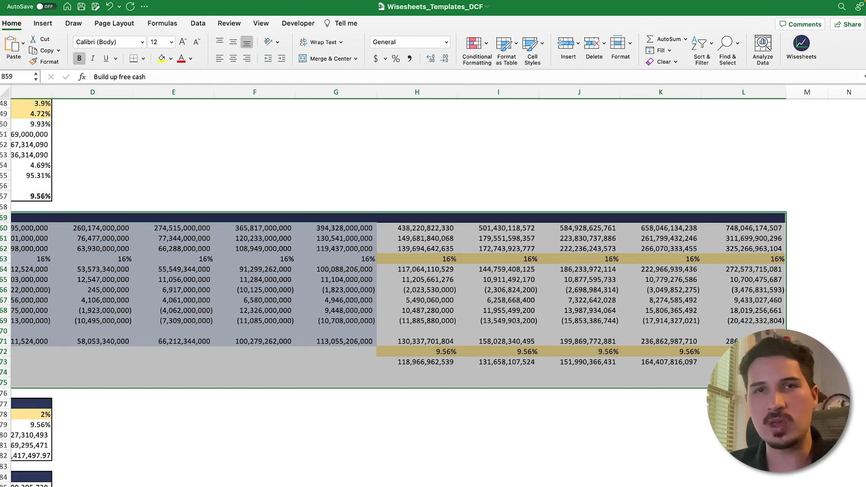
pyautogui.scroll(15, 433, 293)
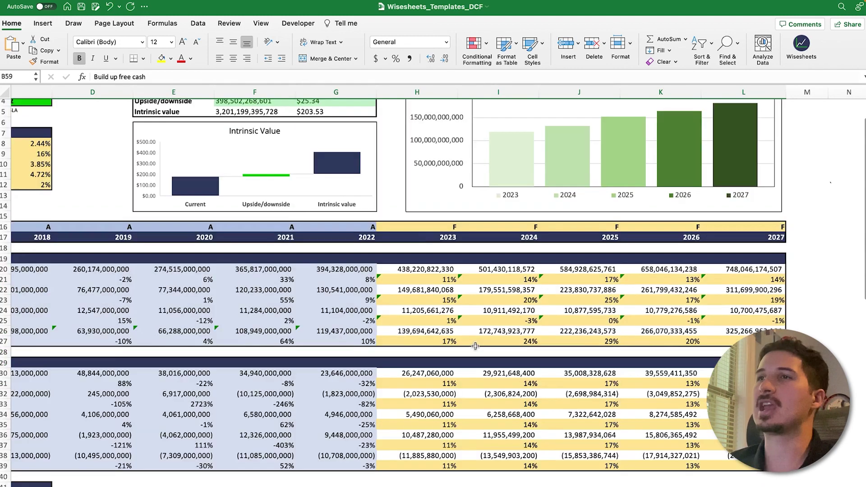
pyautogui.hscroll(-3, 472, 392)
pyautogui.moveTo(472, 321)
pyautogui.mouseDown()
pyautogui.moveTo(703, 449)
pyautogui.moveTo(721, 483)
pyautogui.moveTo(793, 483)
pyautogui.mouseUp()
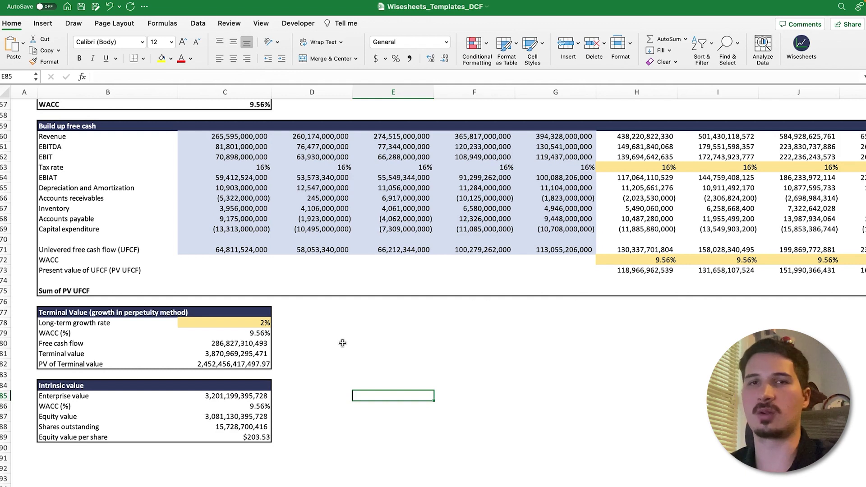
# - Scroll to the Terminal Value section and select its heading in B77
pyautogui.click(107, 315)
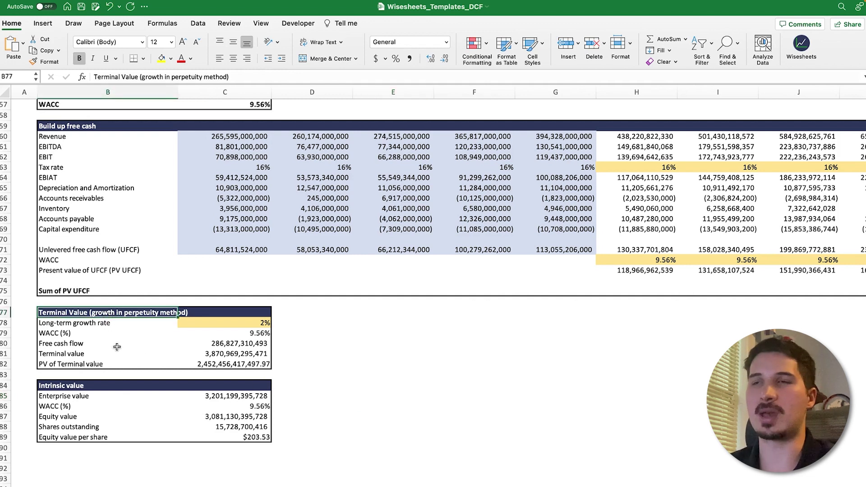
# - Enter 100 in E78 and check the 2% long-term growth rate in C78
pyautogui.click(385, 321)
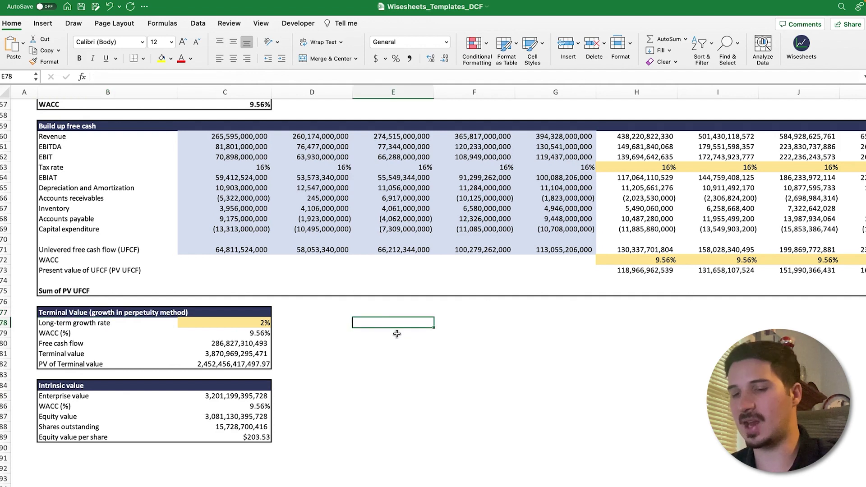
pyautogui.write('100')
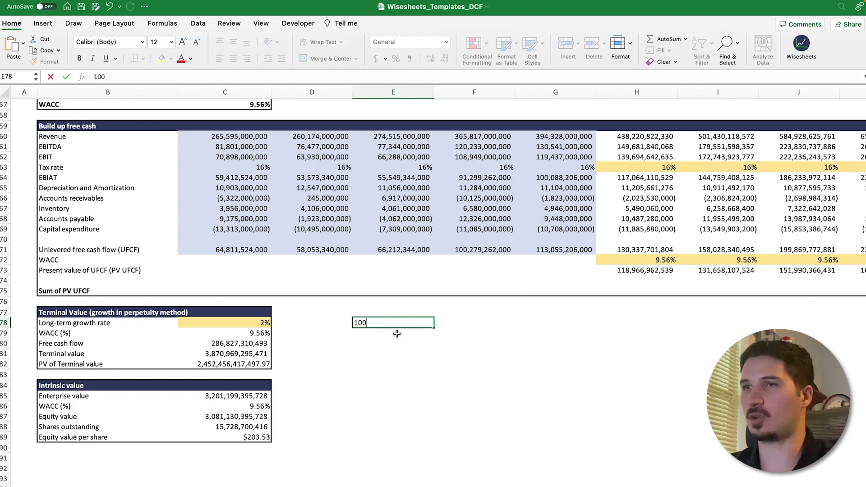
pyautogui.press('Tab')
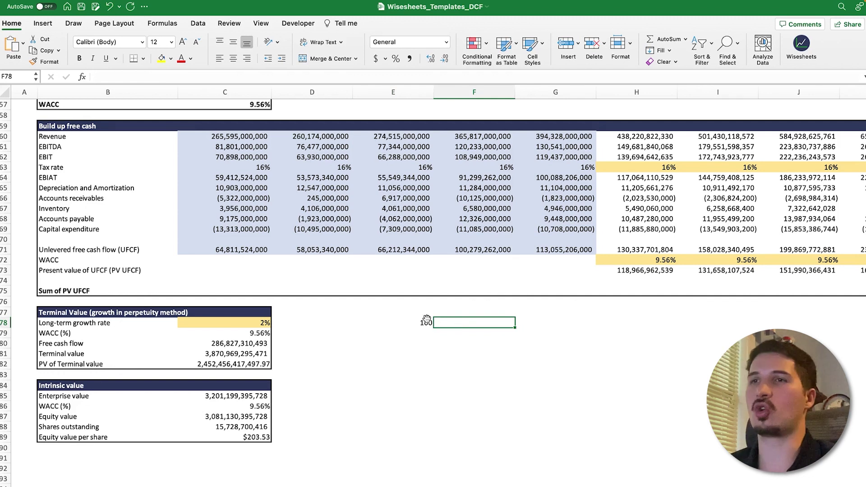
pyautogui.click(251, 323)
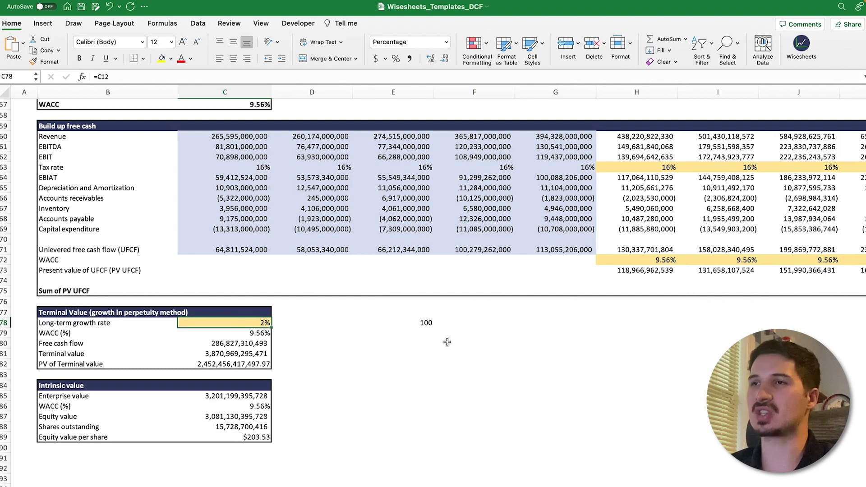
# - Enter the formula =E78*(1+$C$78) in F78
pyautogui.click(467, 324)
pyautogui.write('=')
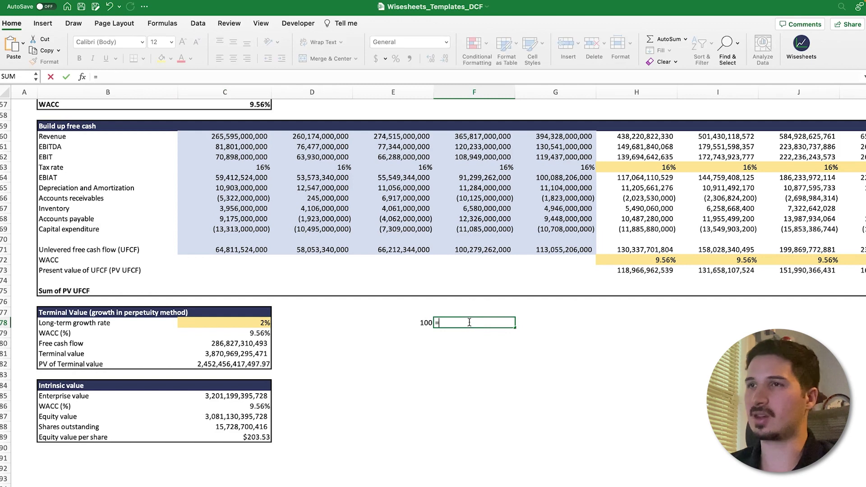
pyautogui.click(430, 322)
pyautogui.write('*')
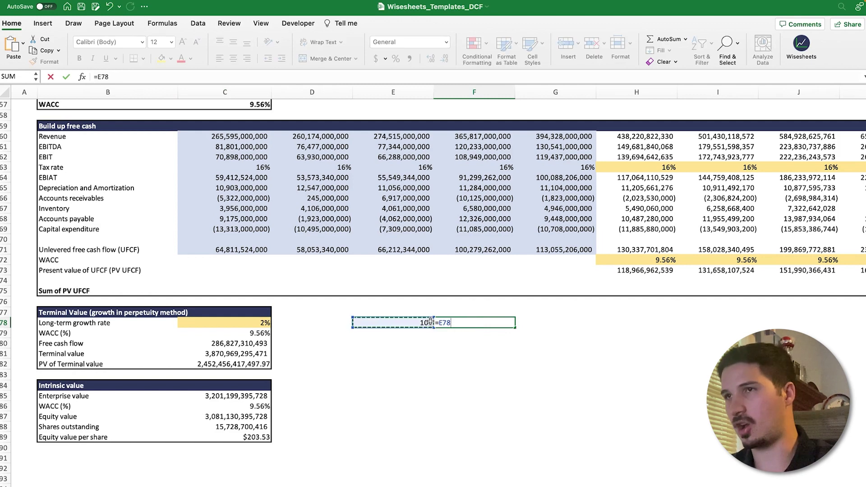
pyautogui.write('1*')
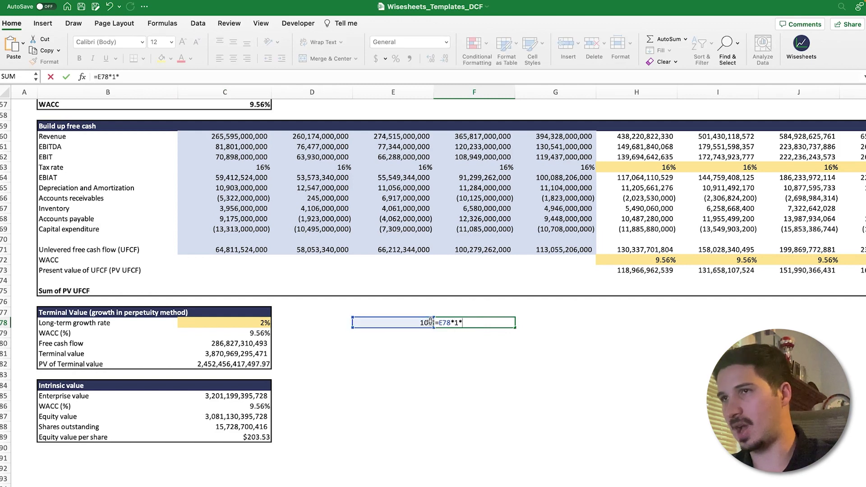
pyautogui.press('BackSpace')
pyautogui.press('BackSpace')
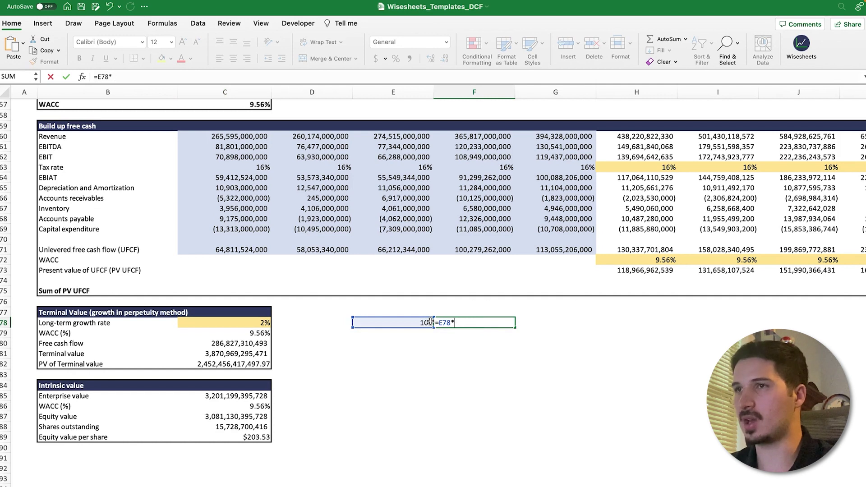
pyautogui.write('(1+')
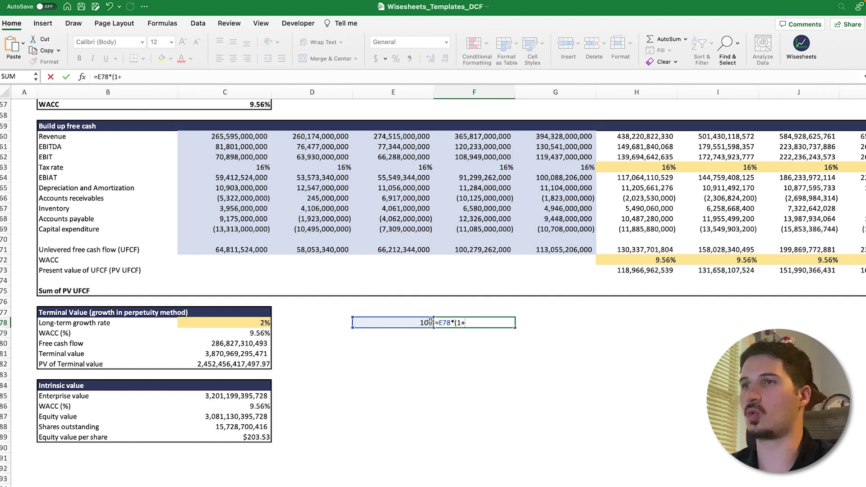
pyautogui.click(260, 321)
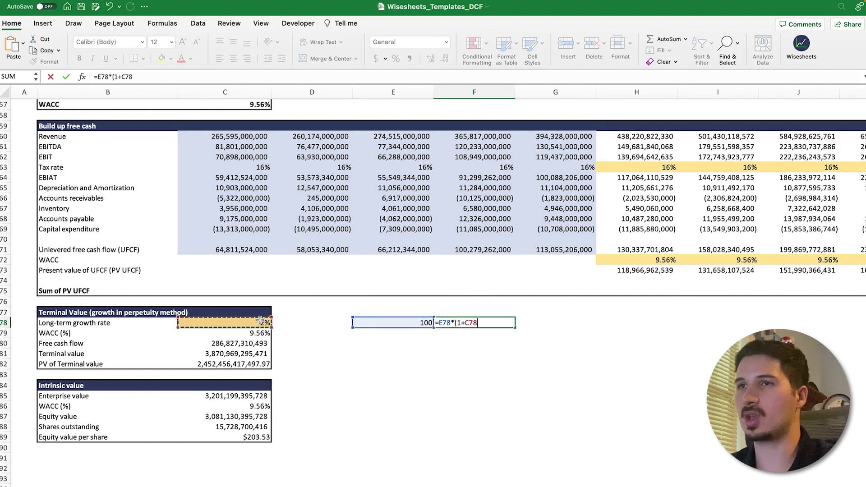
pyautogui.click(139, 76)
pyautogui.press('Left')
pyautogui.press('Left')
pyautogui.press('F4')
pyautogui.press('Return')
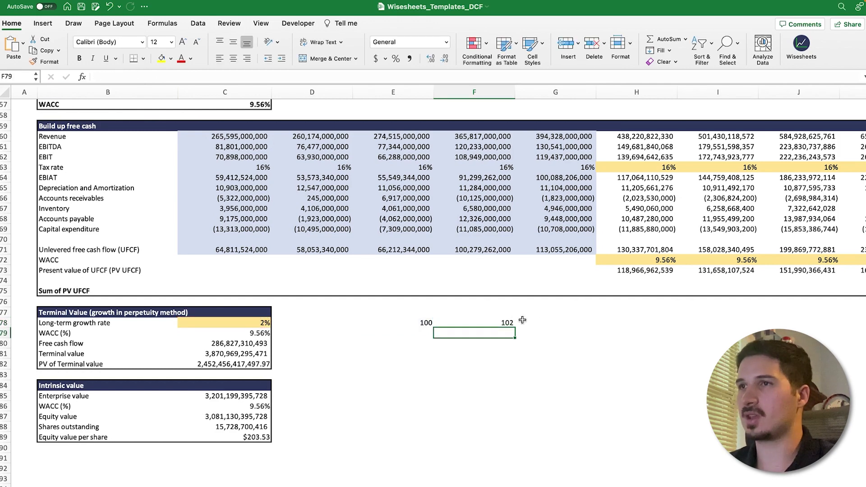
# - Fill the formula across to H78, giving 102, 104.04 and 106.1208
pyautogui.moveTo(514, 327); pyautogui.dragTo(644, 329)
pyautogui.click(631, 363)
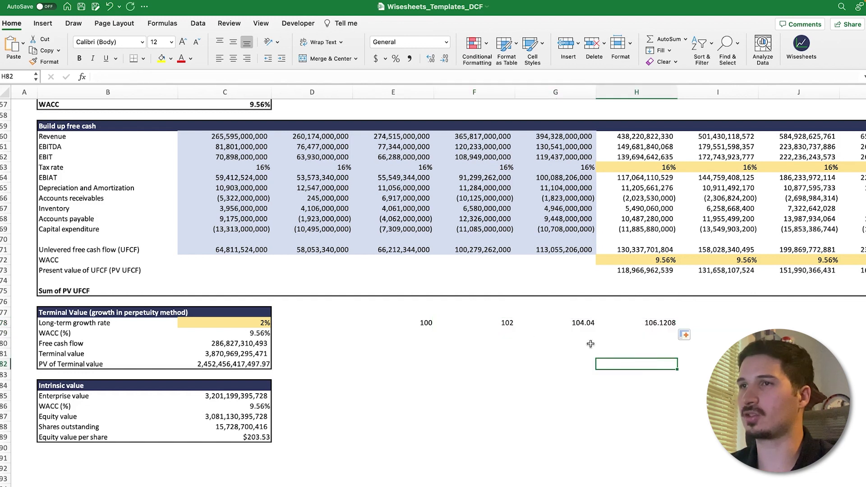
pyautogui.moveTo(424, 321); pyautogui.dragTo(652, 323)
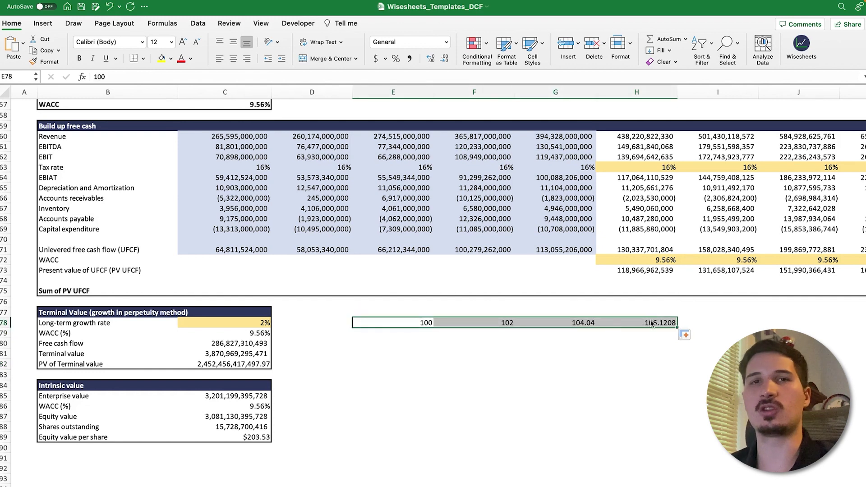
pyautogui.moveTo(658, 323); pyautogui.dragTo(428, 324)
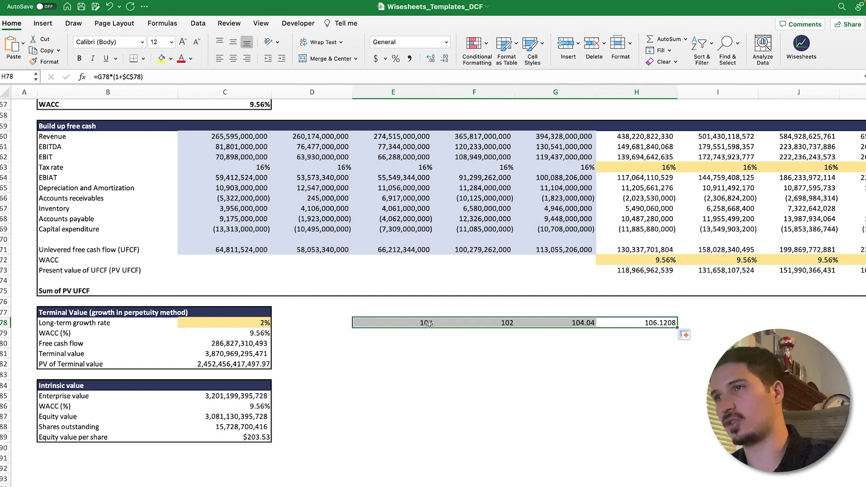
# - Clear the E78:H78 demo values and inspect the terminal value and present value formulas in C81 and C82
pyautogui.press('Delete')
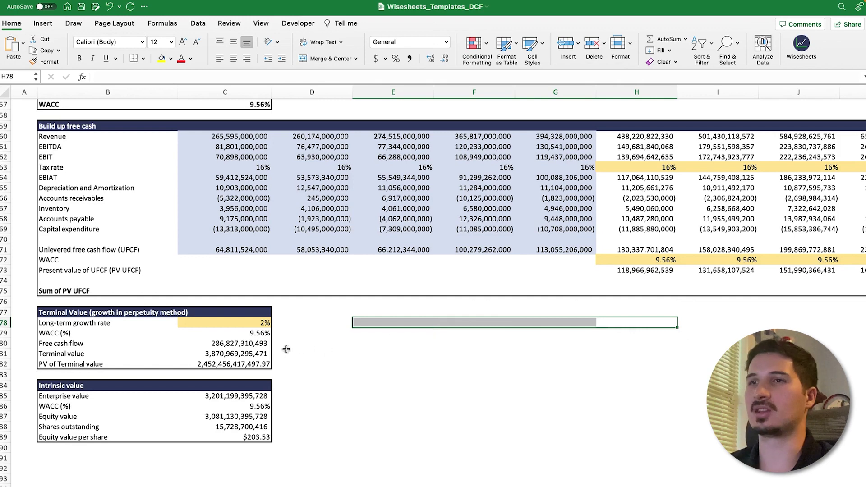
pyautogui.click(244, 354)
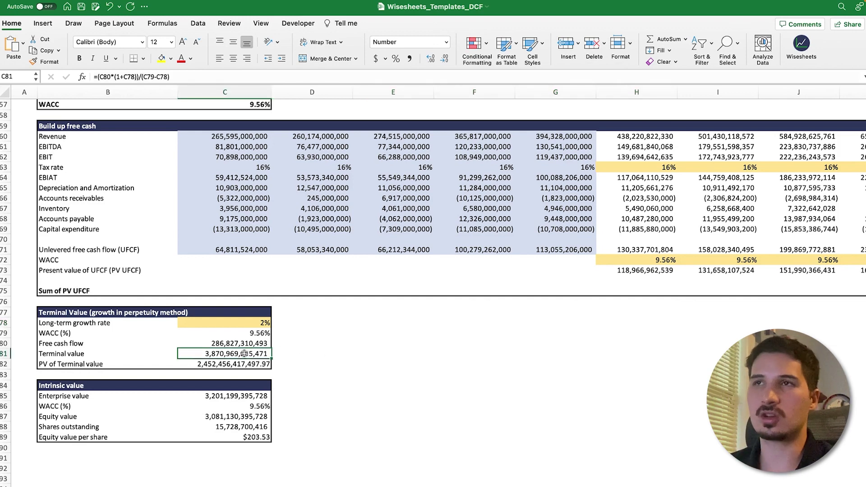
pyautogui.click(150, 76)
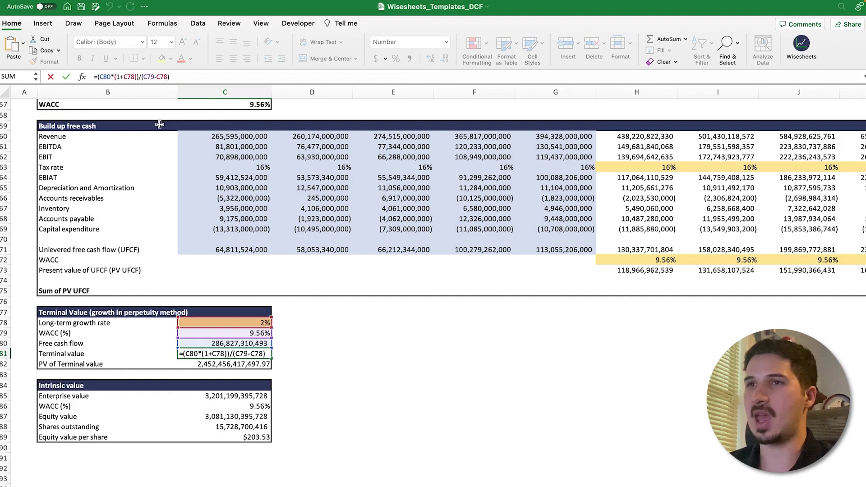
pyautogui.press('Return')
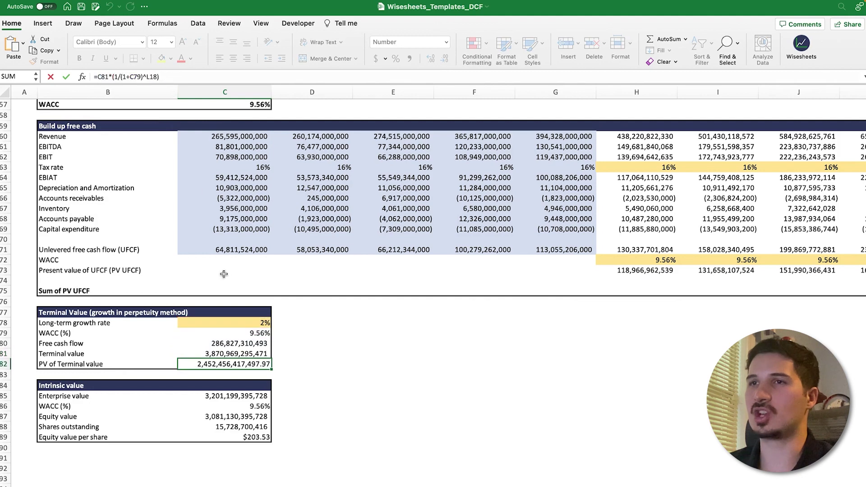
pyautogui.click(139, 77)
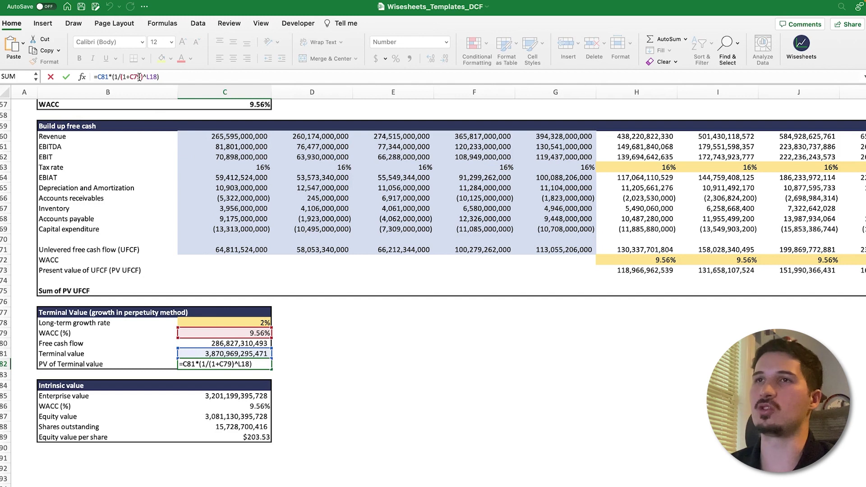
# - Close the C82 formula unchanged and select the long-term growth rate cell C78
pyautogui.press('Return')
pyautogui.click(249, 324)
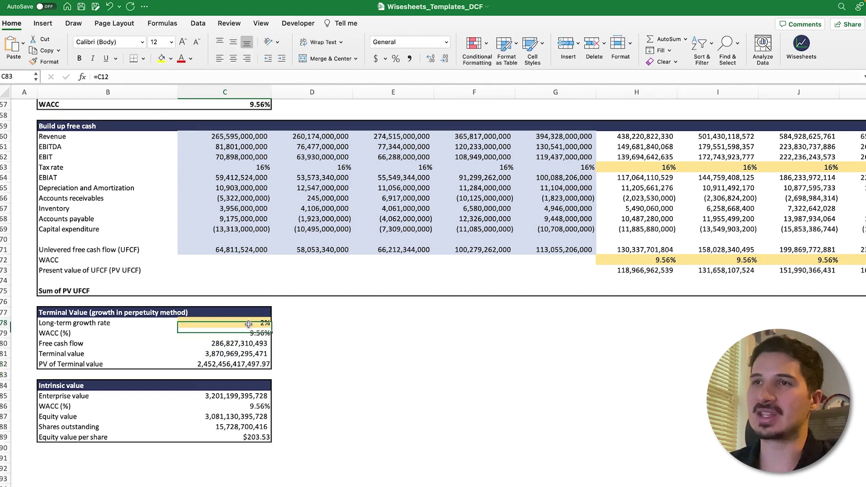
pyautogui.scroll(2, 249, 323)
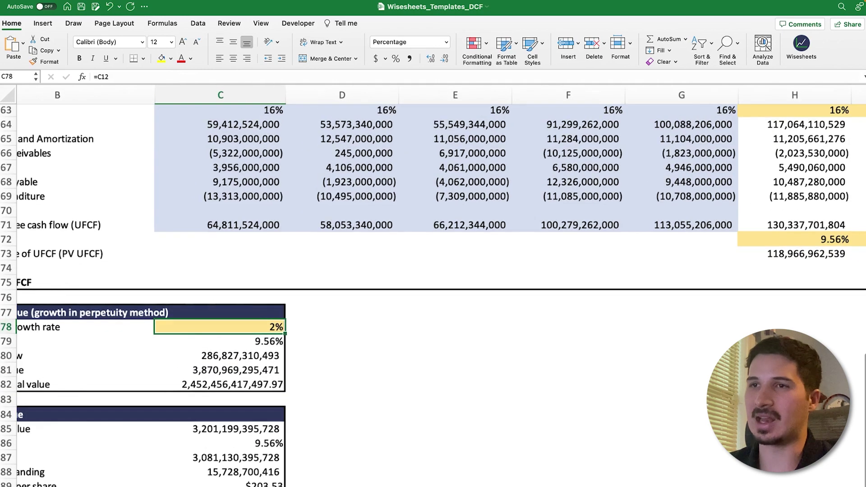
pyautogui.scroll(1, 193, 271)
pyautogui.scroll(-1, 228, 456)
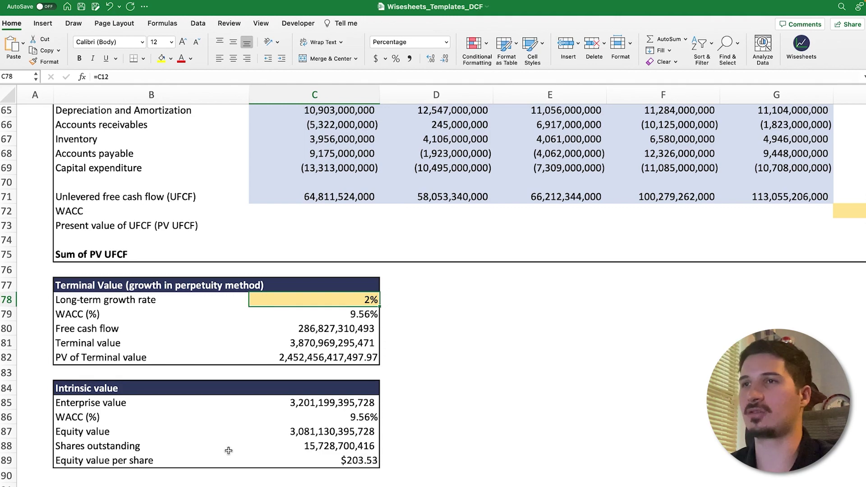
pyautogui.scroll(1, 444, 341)
pyautogui.scroll(-2, 444, 340)
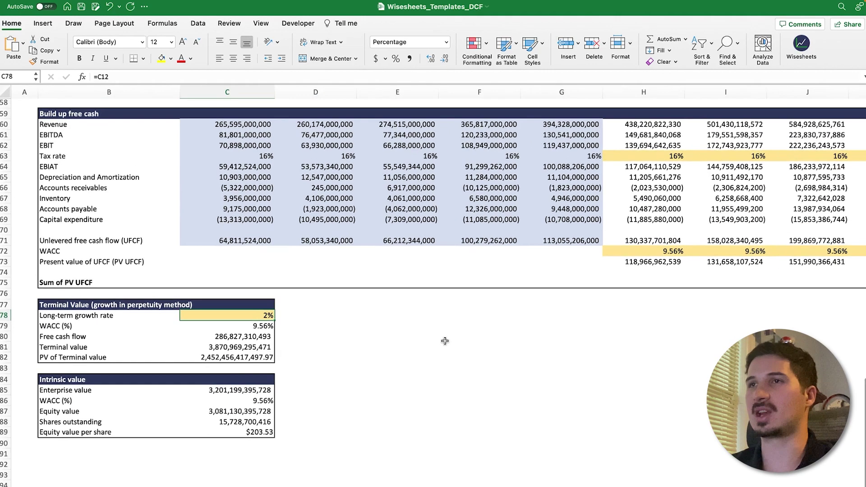
pyautogui.scroll(15, 477, 375)
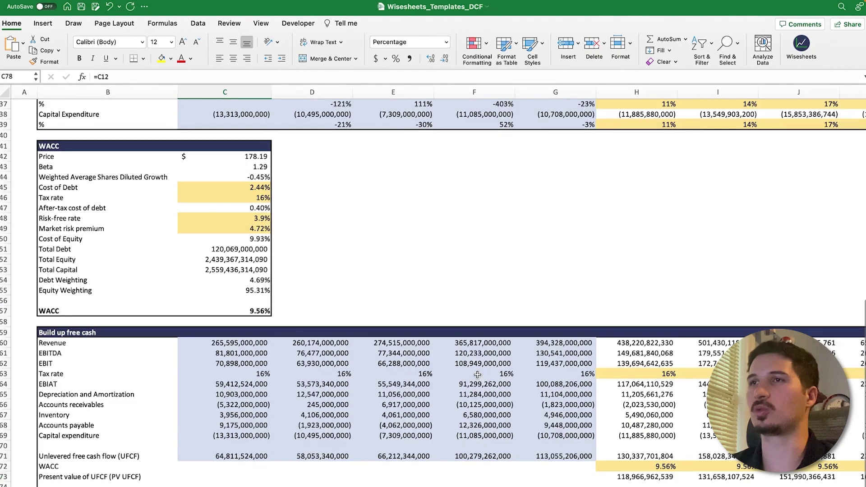
pyautogui.scroll(4, 477, 375)
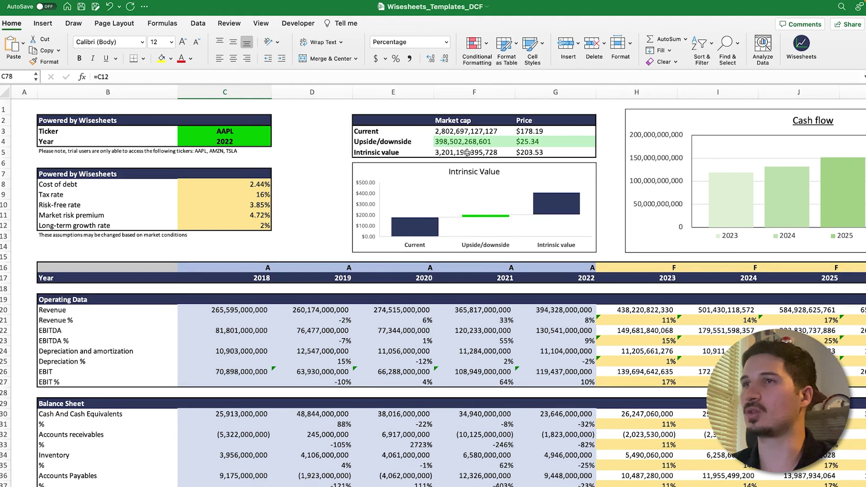
pyautogui.scroll(-15, 325, 193)
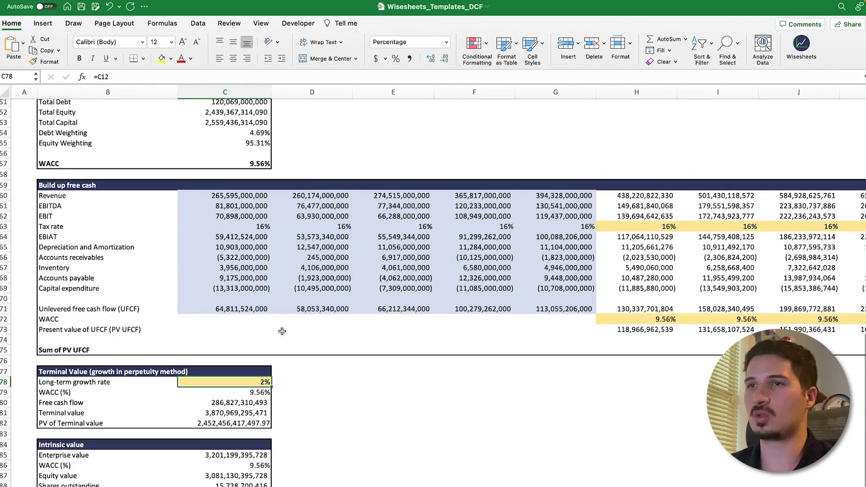
# - Set the long-term growth rate to 3% and check the recalculated intrinsic value
pyautogui.write('3')
pyautogui.press('Return')
pyautogui.scroll(15, 275, 350)
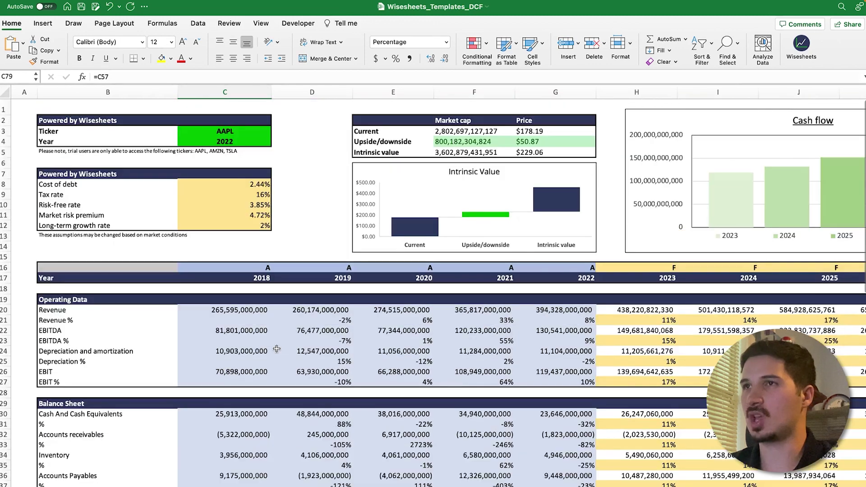
pyautogui.click(444, 163)
pyautogui.click(445, 151)
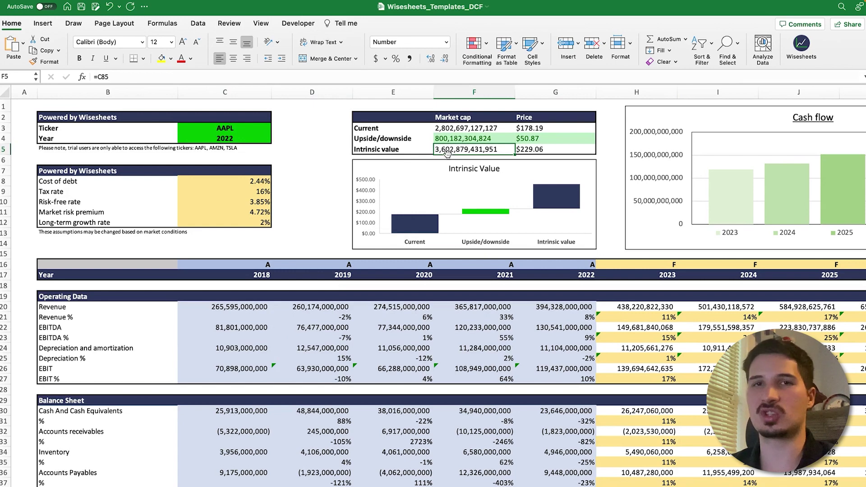
# - Change the long-term growth rate to 4% and check intrinsic value reaching $263.79 per share
pyautogui.scroll(-15, 273, 343)
pyautogui.click(250, 346)
pyautogui.press('Delete')
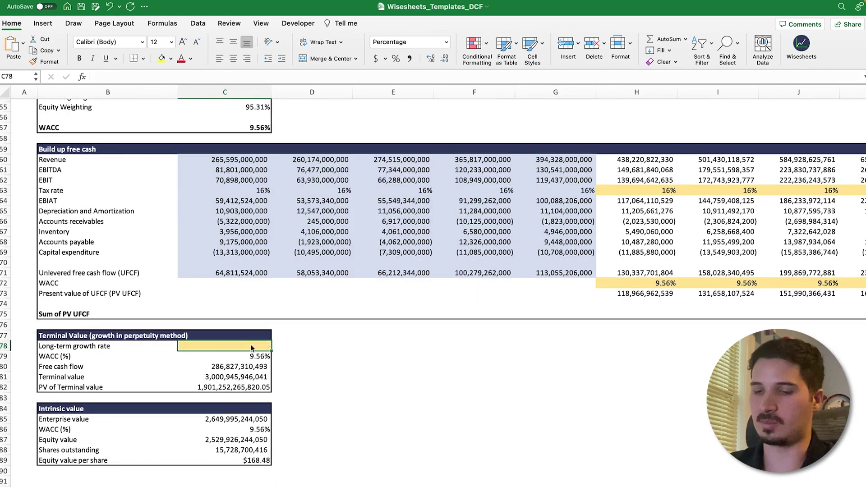
pyautogui.write('4')
pyautogui.press('Return')
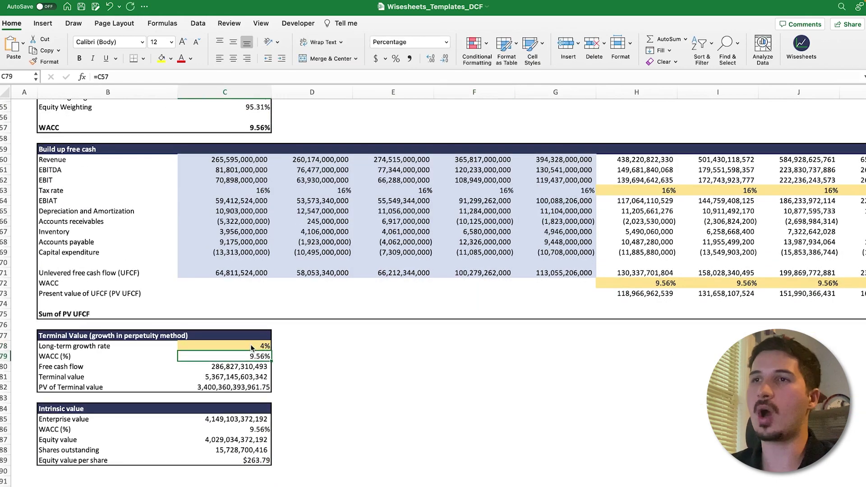
pyautogui.scroll(1, 251, 344)
pyautogui.scroll(15, 250, 345)
pyautogui.click(474, 144)
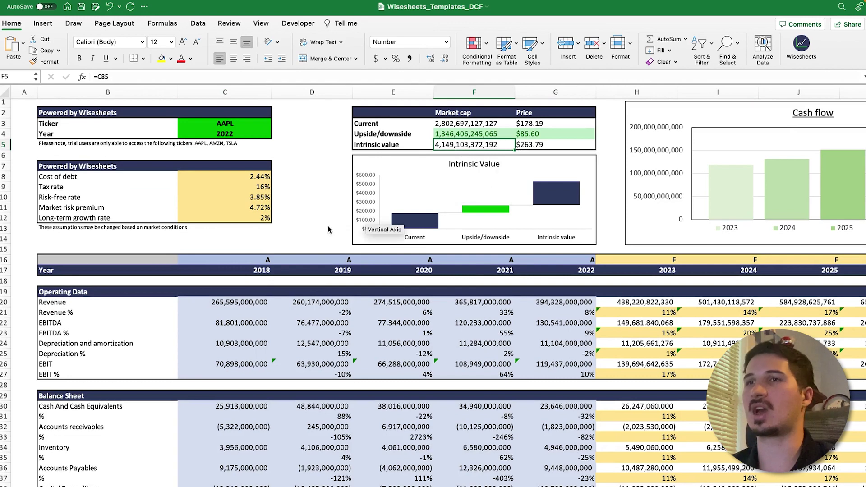
# - Restore the long-term growth rate in C78 to 2%
pyautogui.scroll(-15, 168, 285)
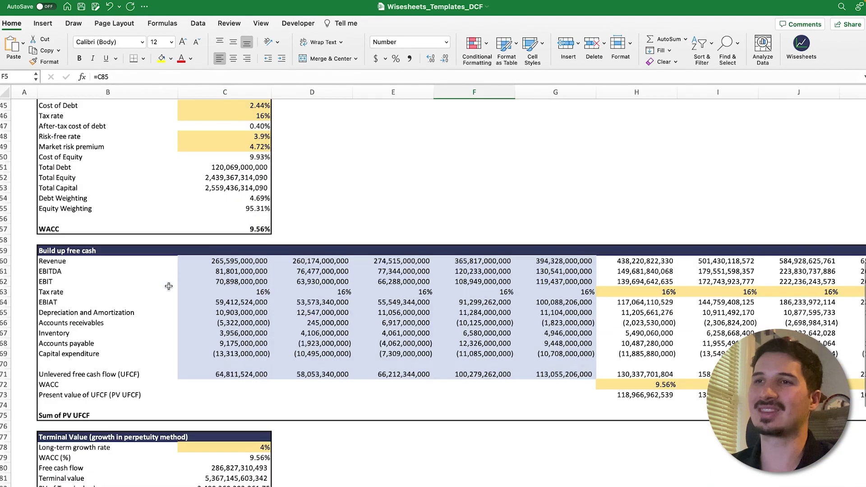
pyautogui.click(255, 366)
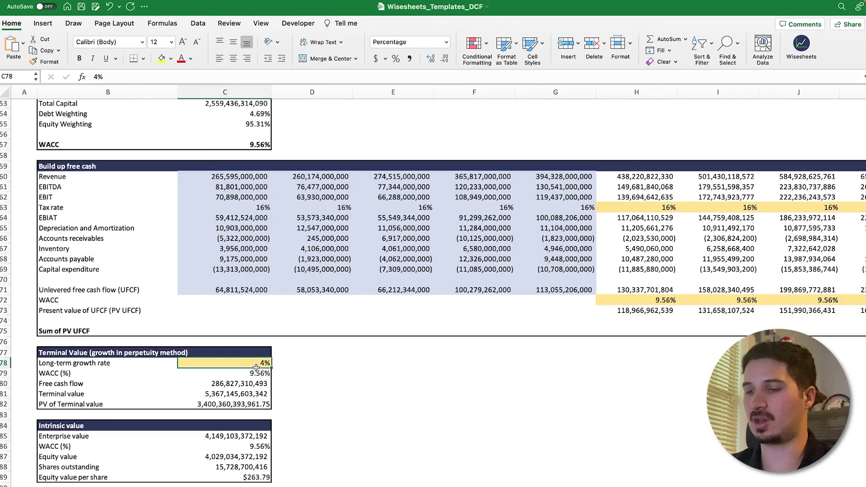
pyautogui.write('2')
pyautogui.press('Return')
pyautogui.press('Up')
pyautogui.write('2')
pyautogui.press('Return')
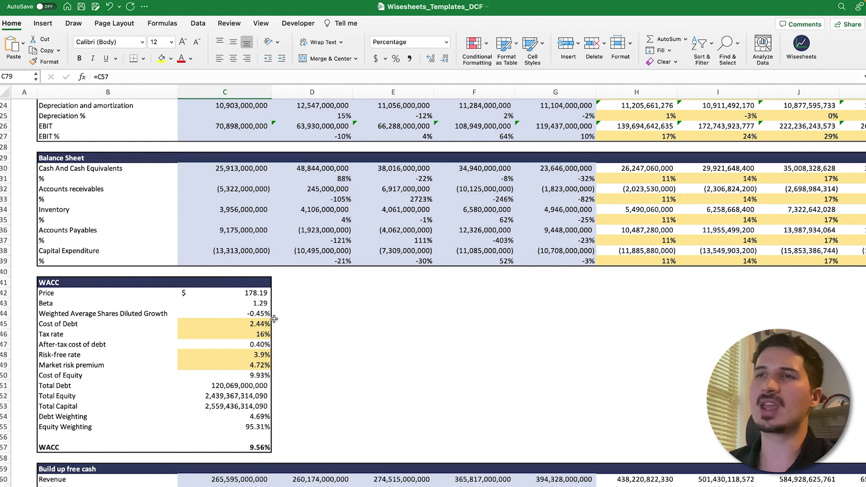
pyautogui.click(248, 294)
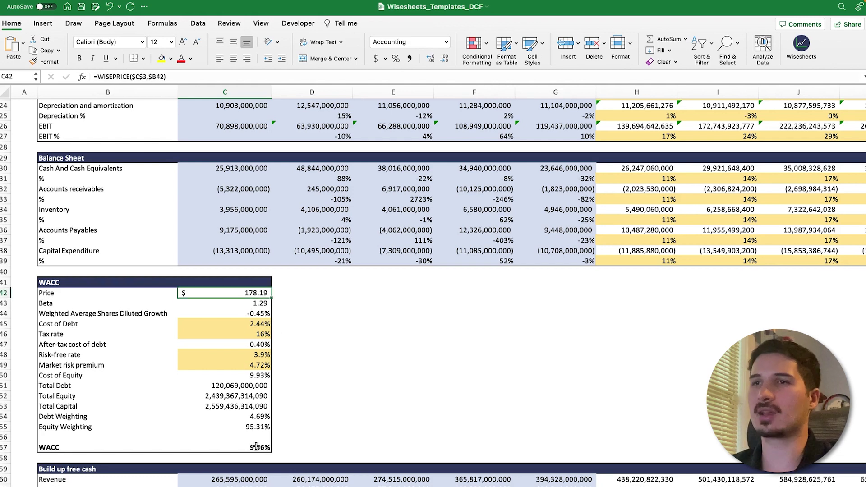
pyautogui.click(226, 447)
pyautogui.click(175, 77)
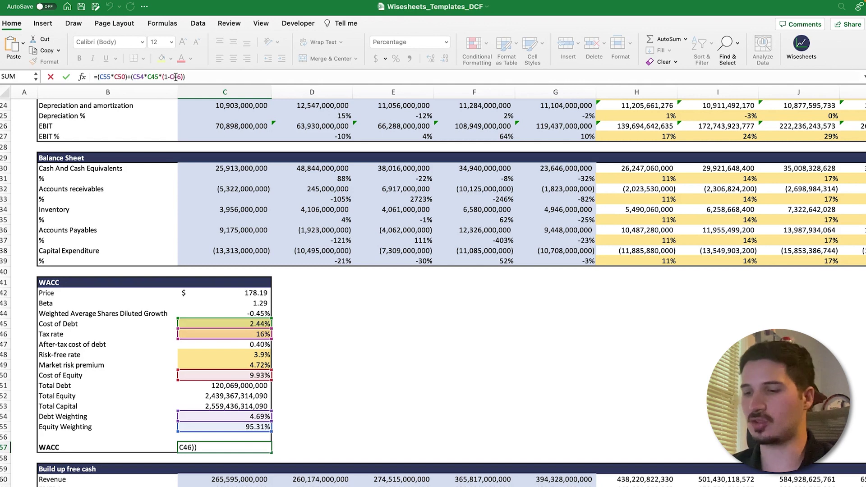
pyautogui.press('Return')
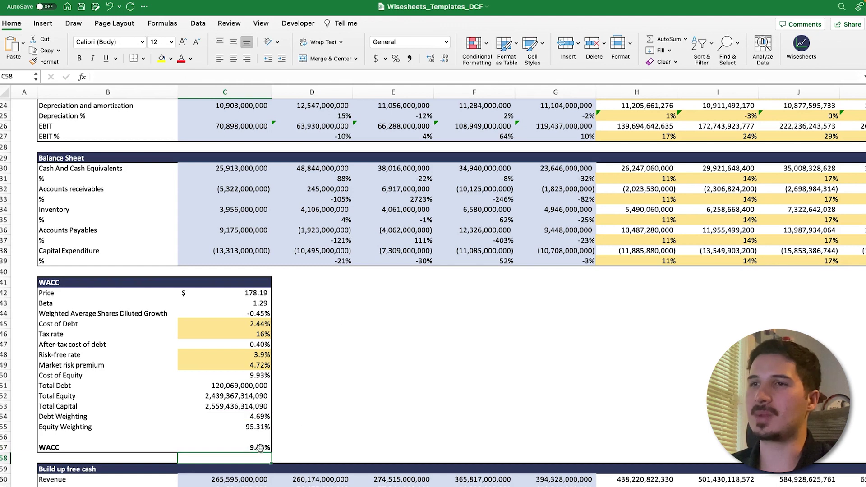
pyautogui.click(259, 447)
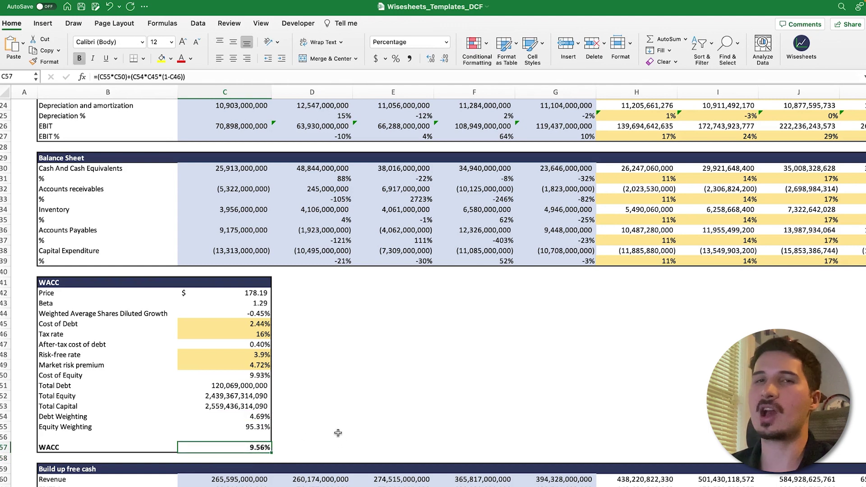
pyautogui.click(257, 321)
pyautogui.click(259, 334)
pyautogui.click(252, 356)
pyautogui.click(254, 365)
pyautogui.scroll(-3, 275, 383)
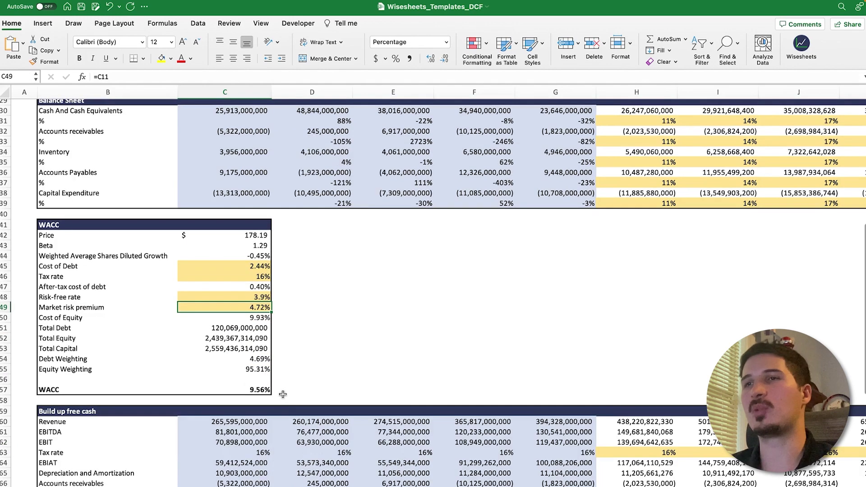
pyautogui.click(264, 390)
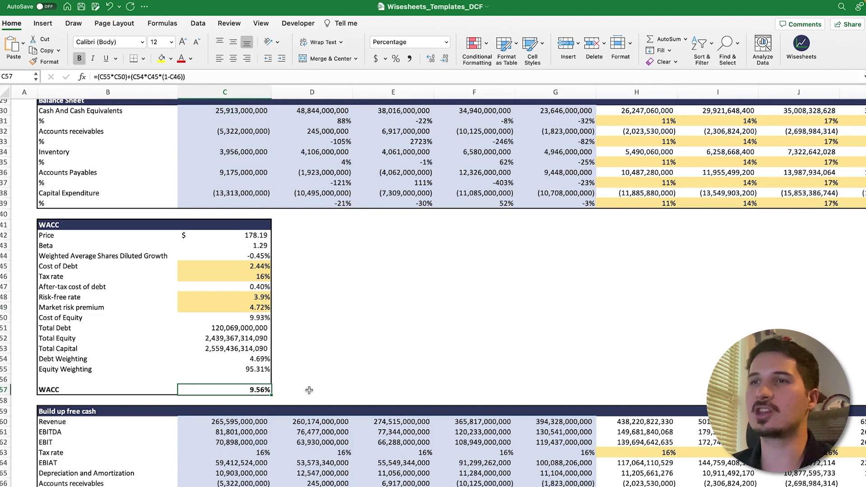
pyautogui.scroll(10, 352, 369)
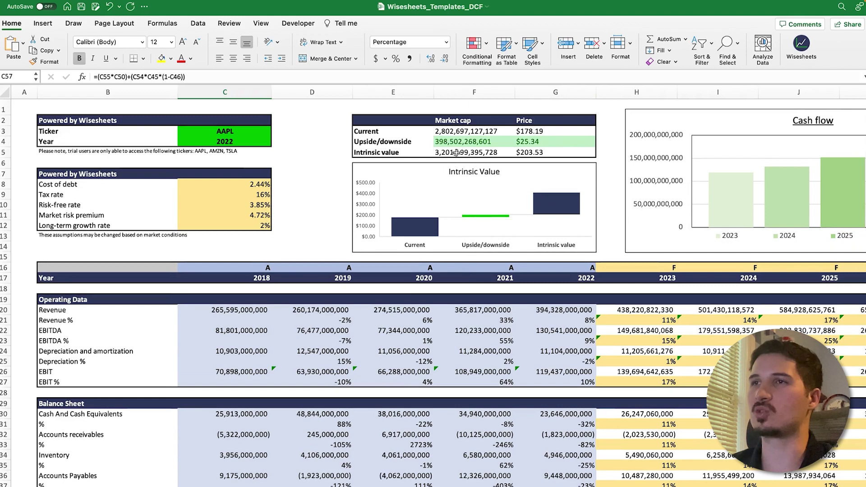
pyautogui.scroll(-9, 230, 419)
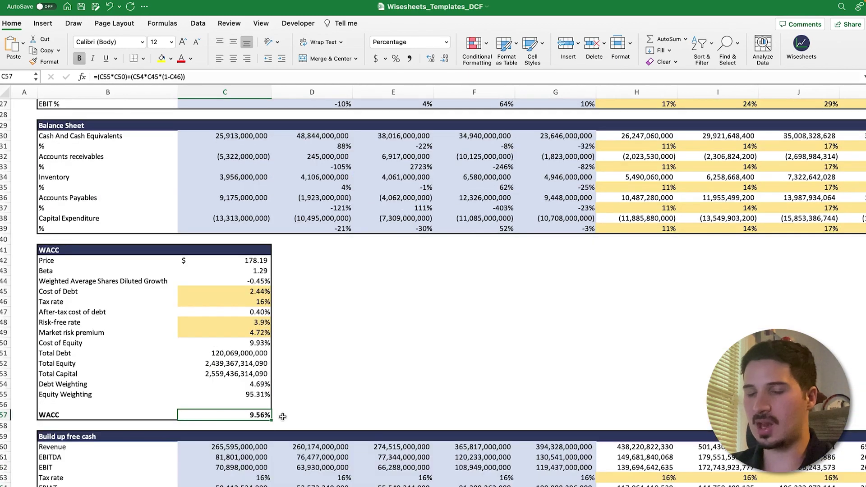
# - Enter 10.5% WACC in C57 and compare the $179.15 intrinsic value with the $178.19 price
pyautogui.write('10.')
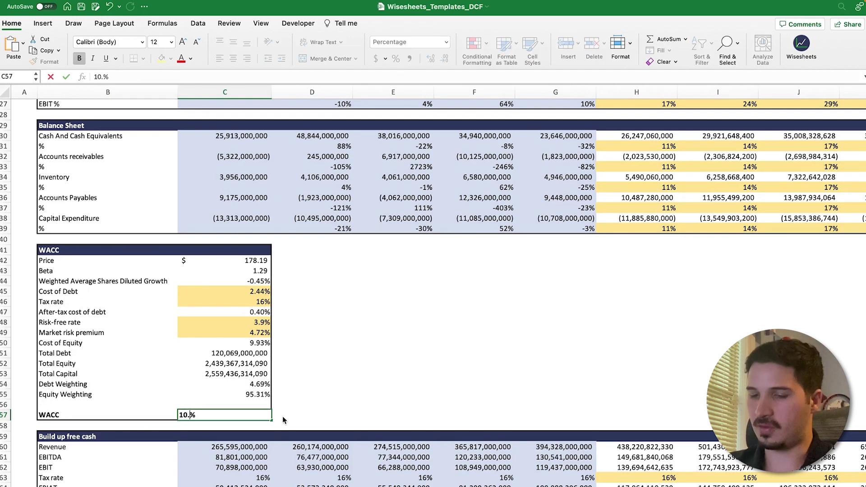
pyautogui.write('5')
pyautogui.press('Return')
pyautogui.scroll(2, 282, 416)
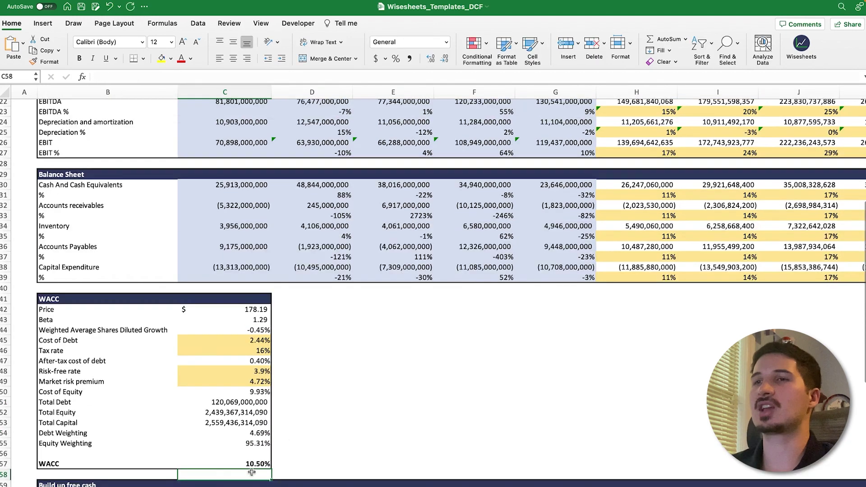
pyautogui.click(252, 464)
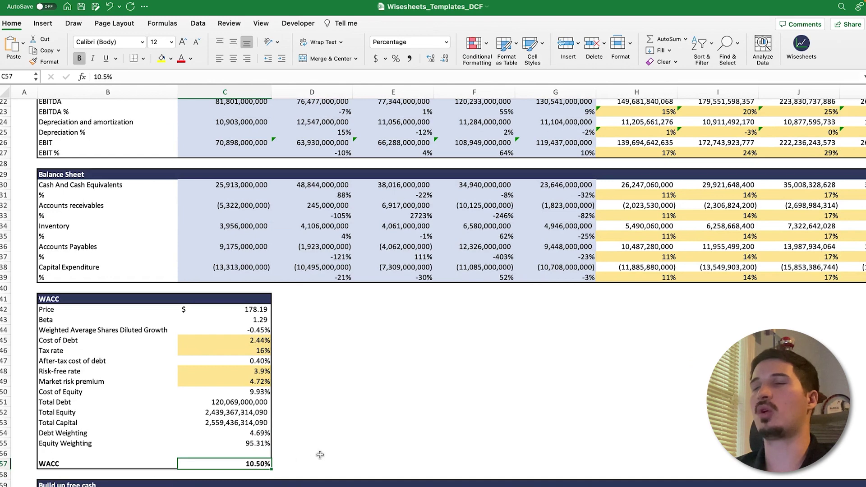
pyautogui.scroll(10, 319, 454)
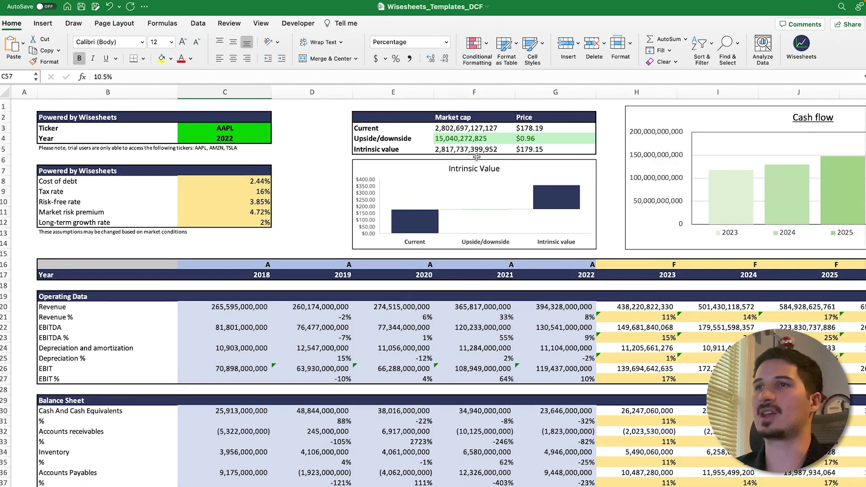
pyautogui.click(471, 151)
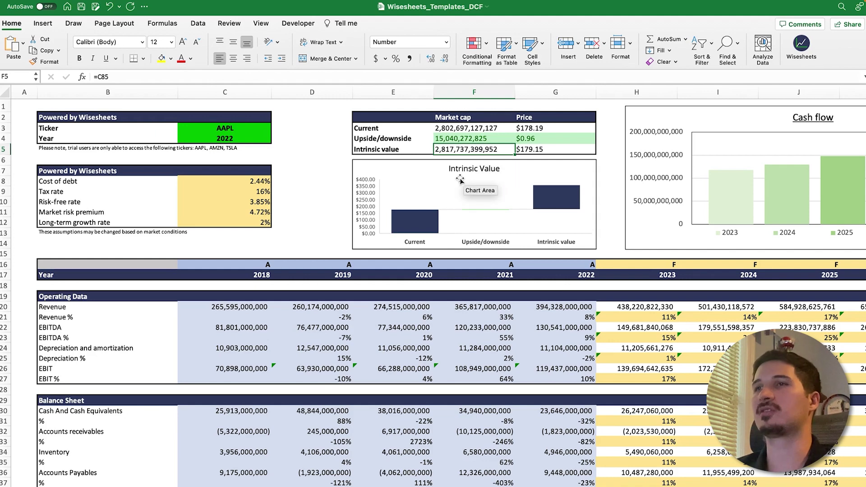
pyautogui.scroll(-10, 460, 180)
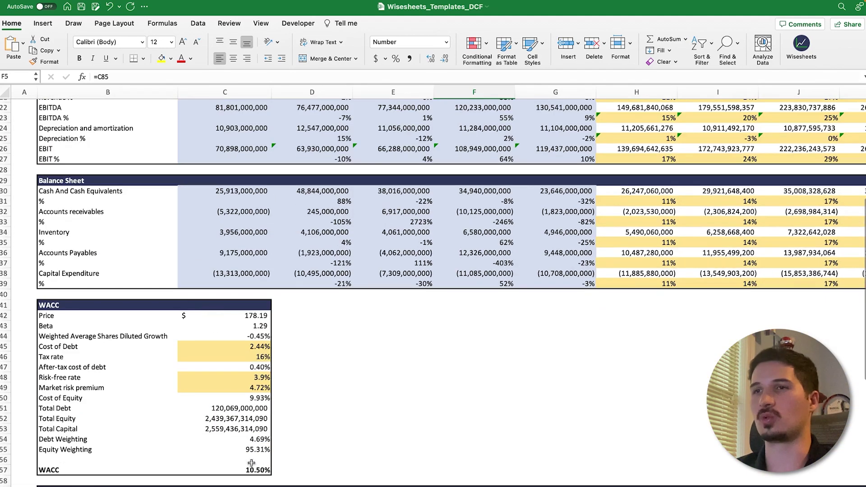
pyautogui.click(251, 469)
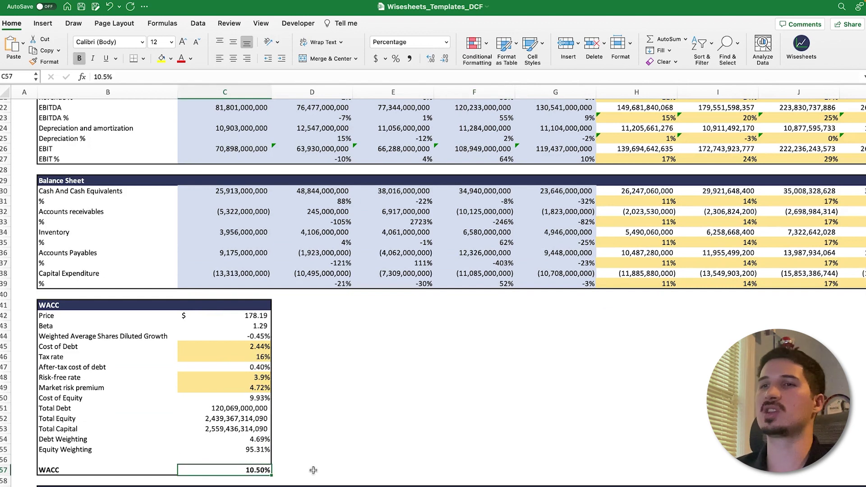
pyautogui.scroll(11, 366, 456)
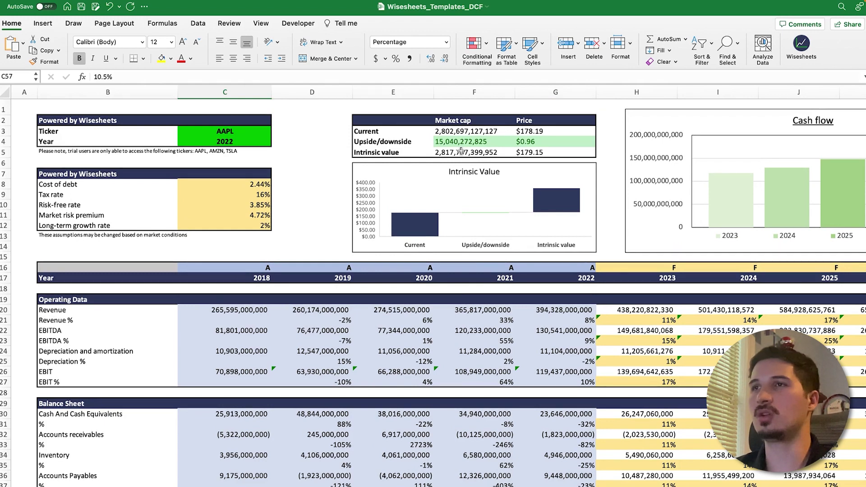
pyautogui.scroll(-10, 415, 200)
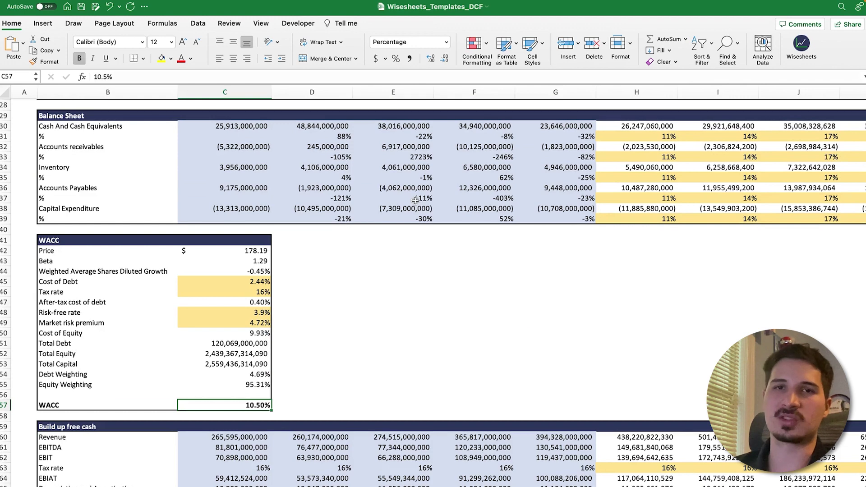
# - Set the WACC in C57 to 8.5% and check the resulting intrinsic value
pyautogui.write('8.5')
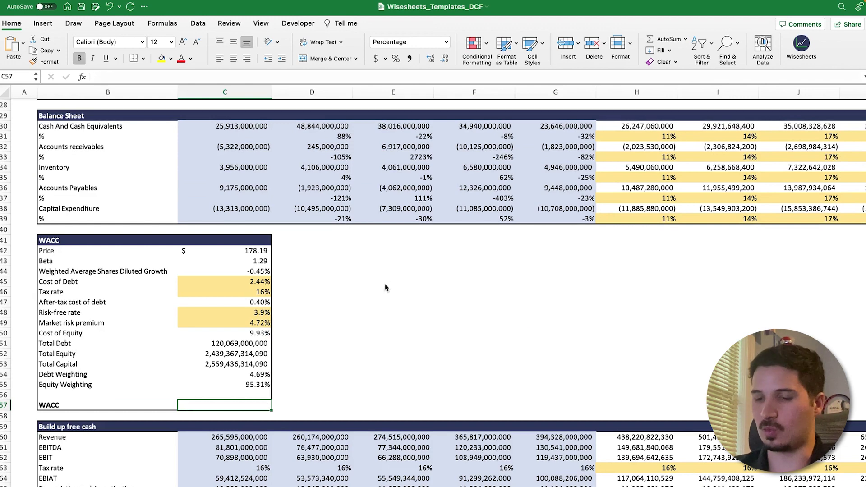
pyautogui.press('Return')
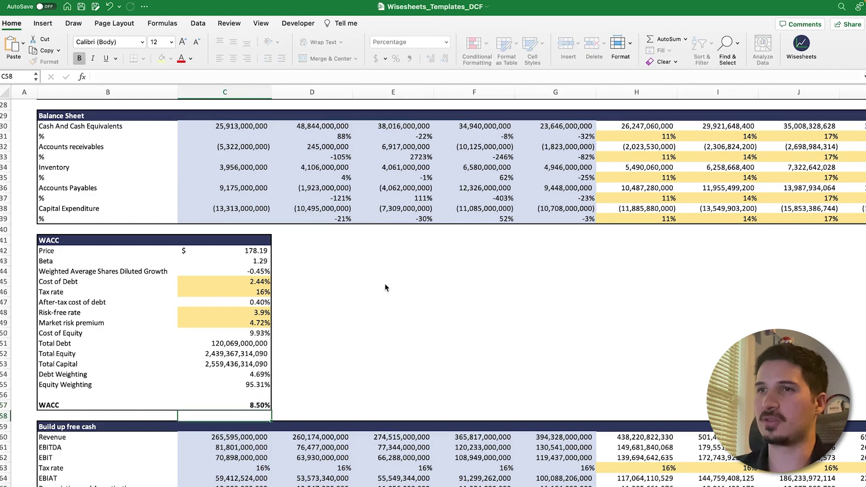
pyautogui.scroll(8, 385, 285)
pyautogui.scroll(2, 385, 283)
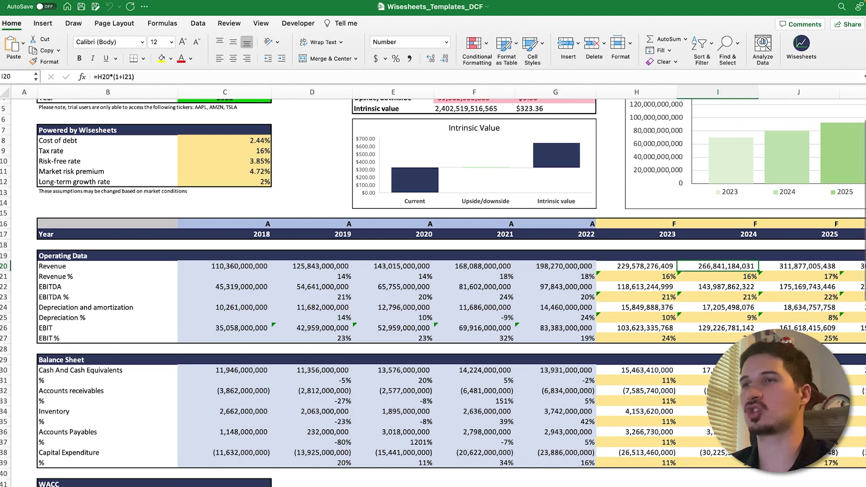
pyautogui.hscroll(2, 438, 286)
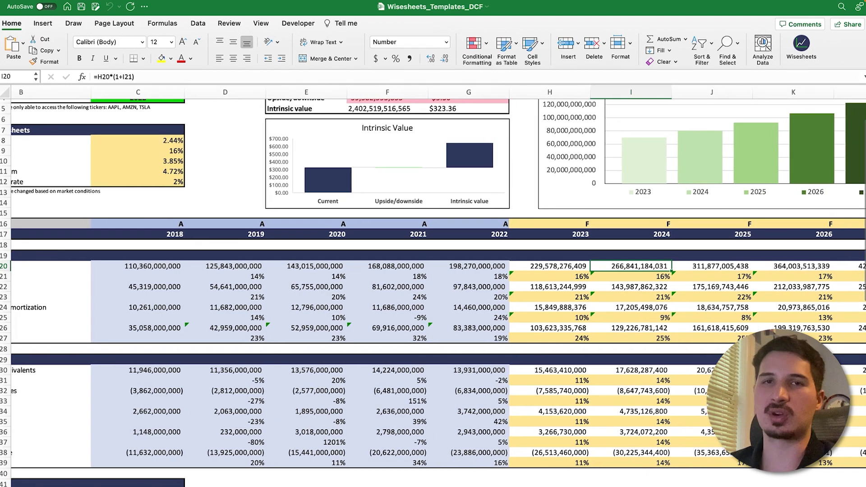
pyautogui.hscroll(1, 438, 286)
pyautogui.hscroll(-2, 438, 285)
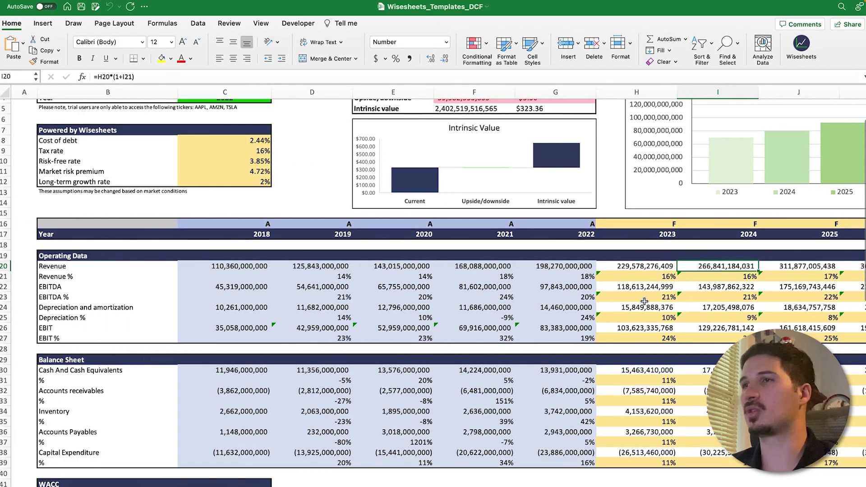
# - Inspect the 2023–2027 revenue growth formulas and their A/F actual-forecast flags
pyautogui.click(660, 278)
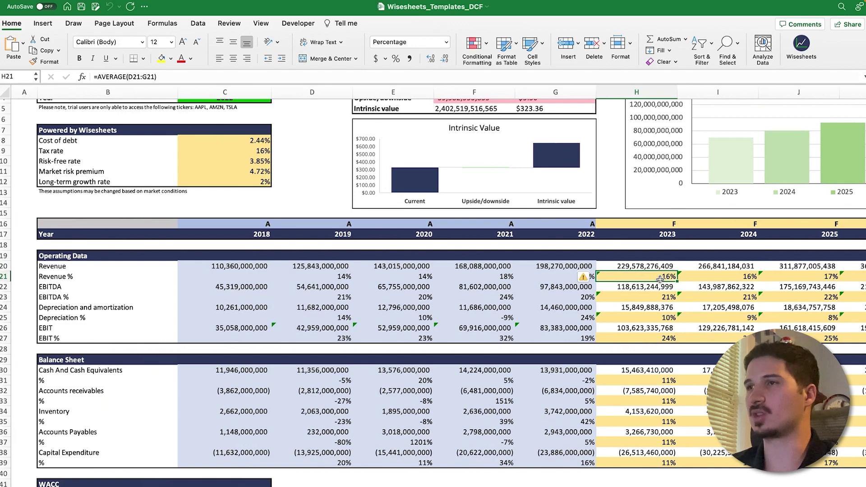
pyautogui.press('Right')
pyautogui.hscroll(3, 659, 279)
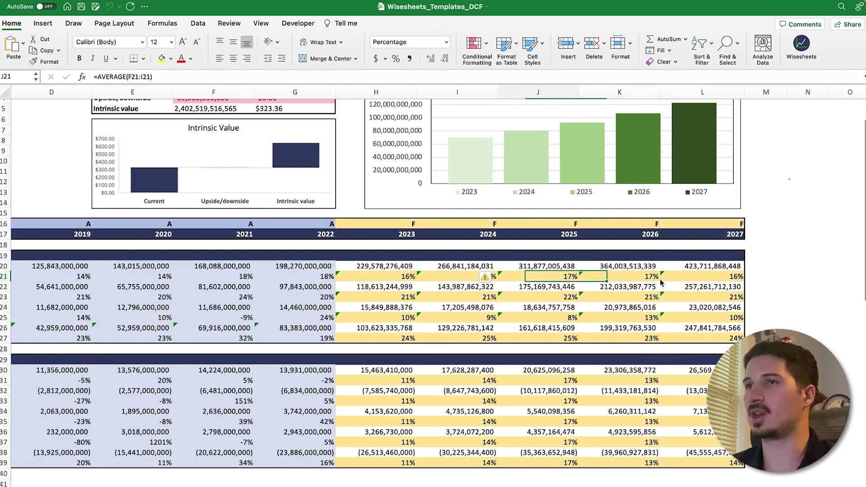
pyautogui.press('Right')
pyautogui.press('Right')
pyautogui.press('Right')
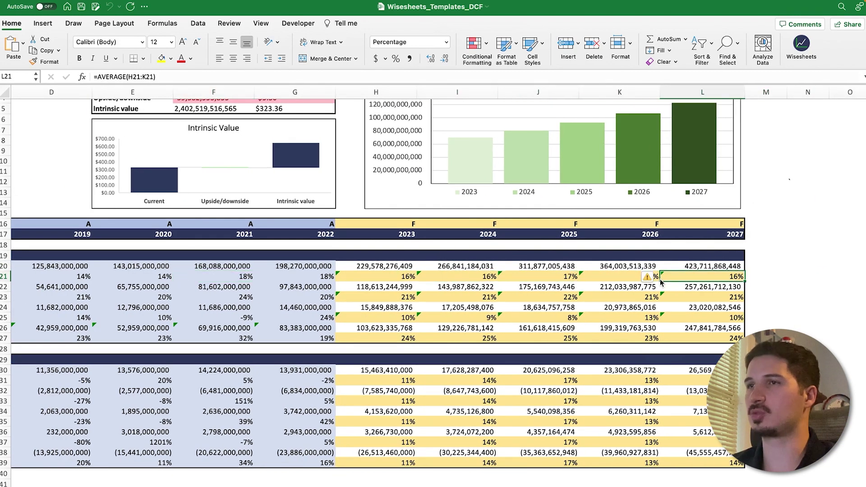
pyautogui.press('Left')
pyautogui.press('Left')
pyautogui.press('Left')
pyautogui.press('Left')
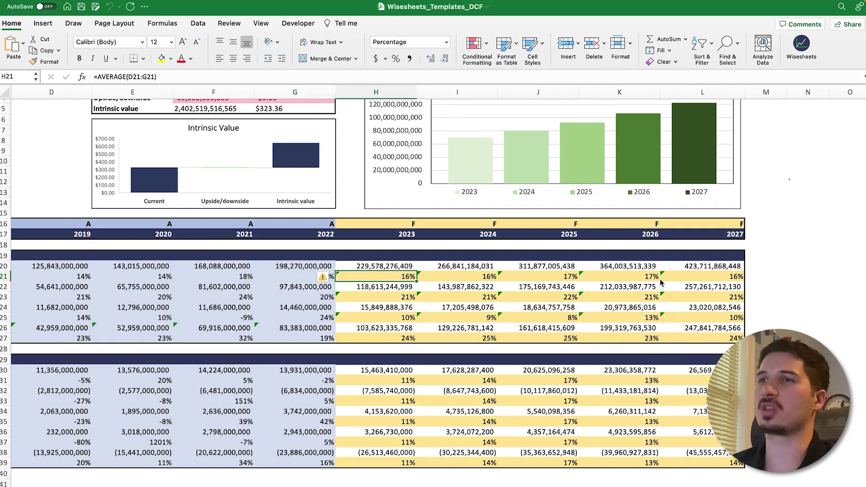
pyautogui.moveTo(408, 222); pyautogui.dragTo(467, 223)
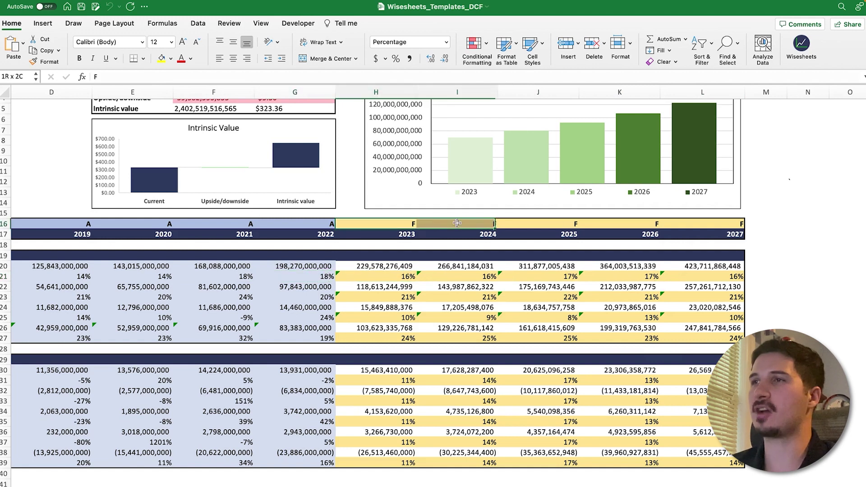
pyautogui.click(310, 223)
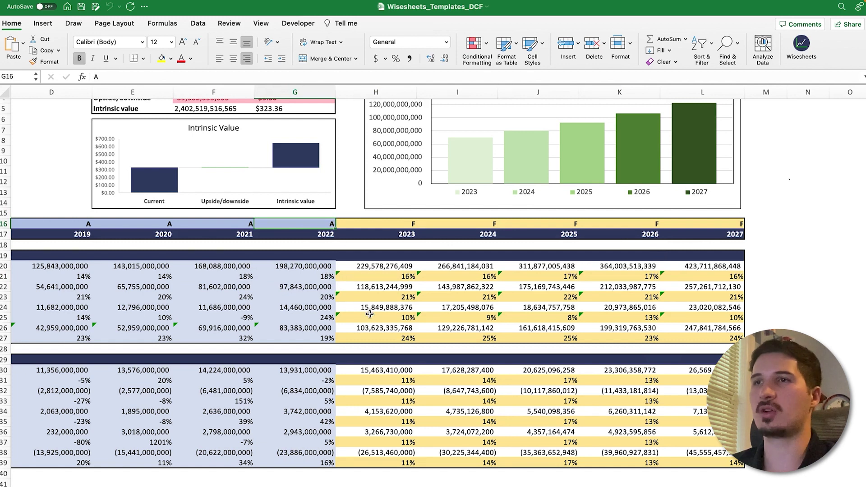
pyautogui.click(393, 278)
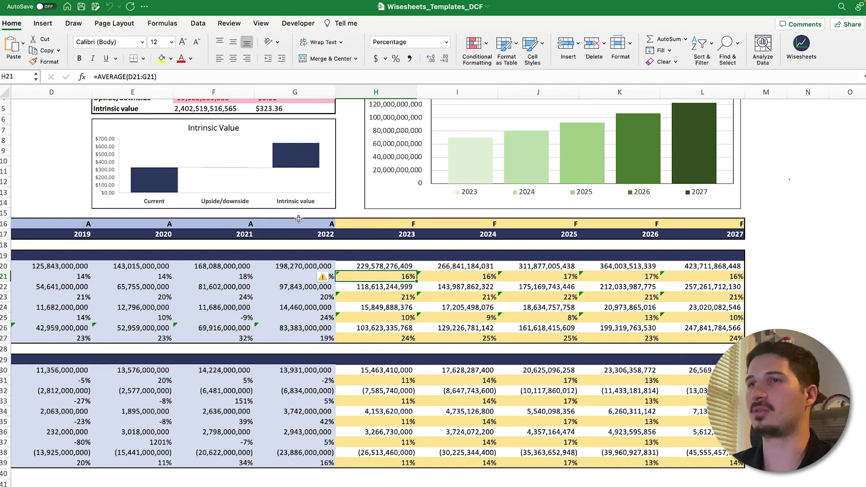
# - Inspect the 2023 revenue projection formula in H20 without changing it
pyautogui.click(367, 265)
pyautogui.click(136, 77)
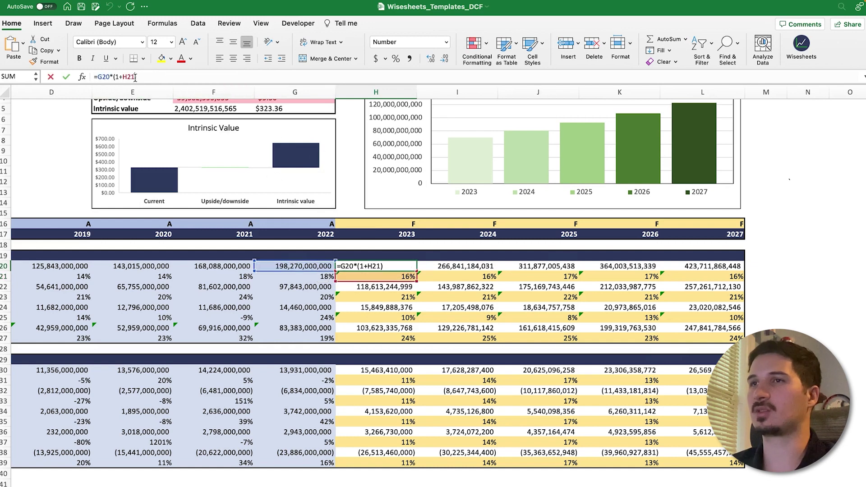
pyautogui.press('Return')
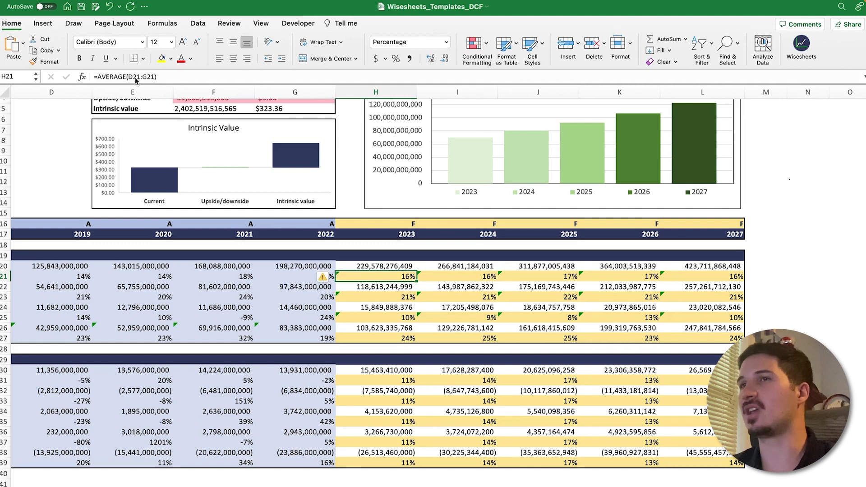
pyautogui.hscroll(2, 431, 278)
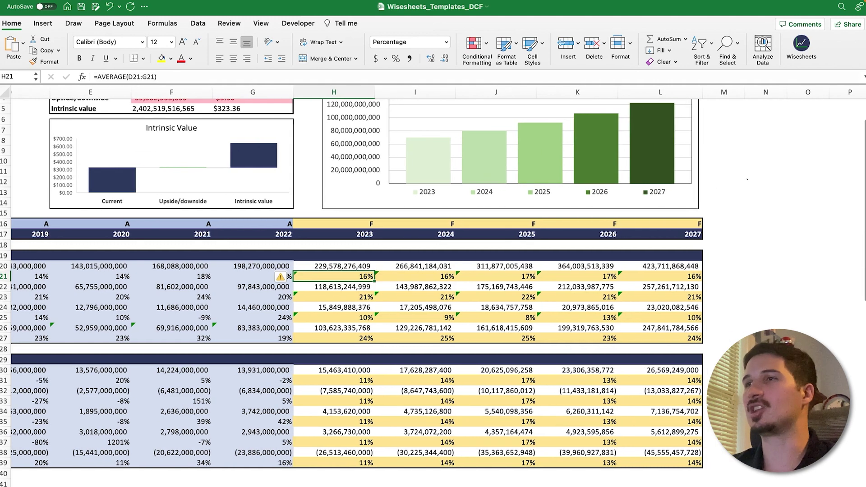
# - Enter =WISE("aapl", "segment revenues", "ly") in N17 to list Apple's segment revenues
pyautogui.click(762, 234)
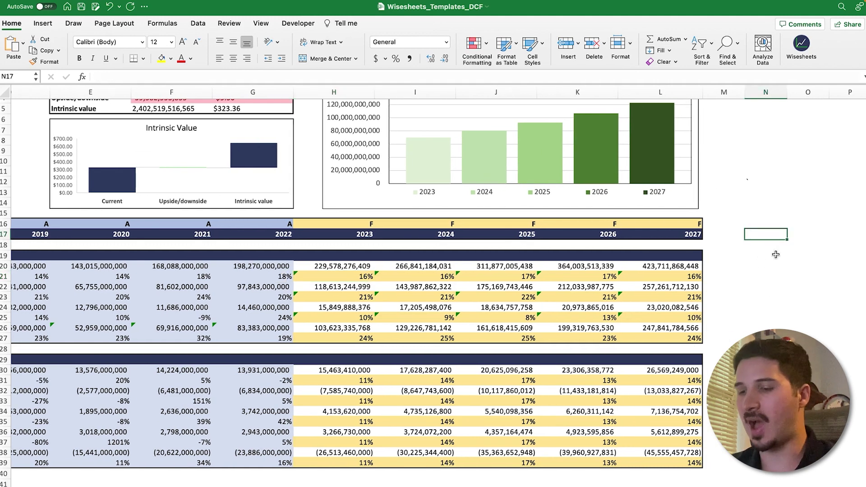
pyautogui.write('=WISE(')
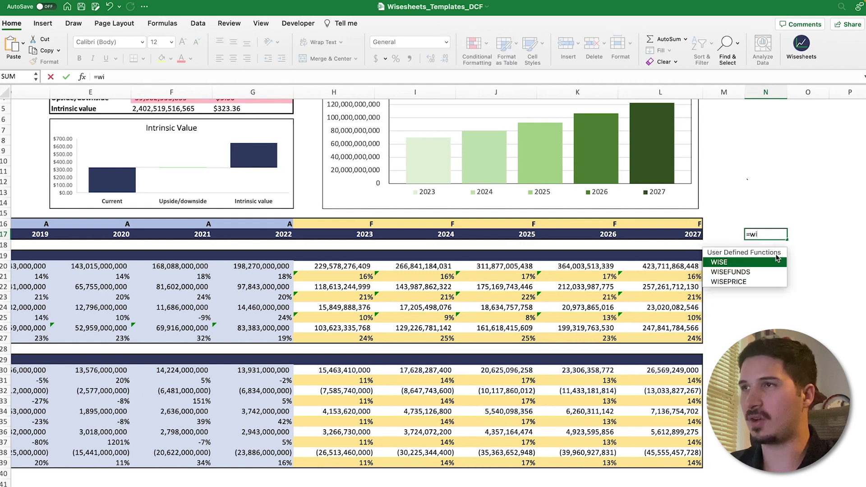
pyautogui.write('"aapl')
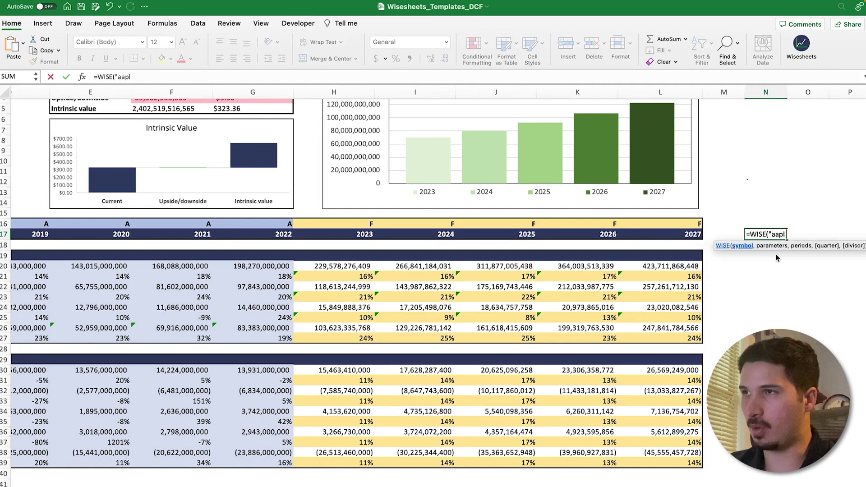
pyautogui.write('", ')
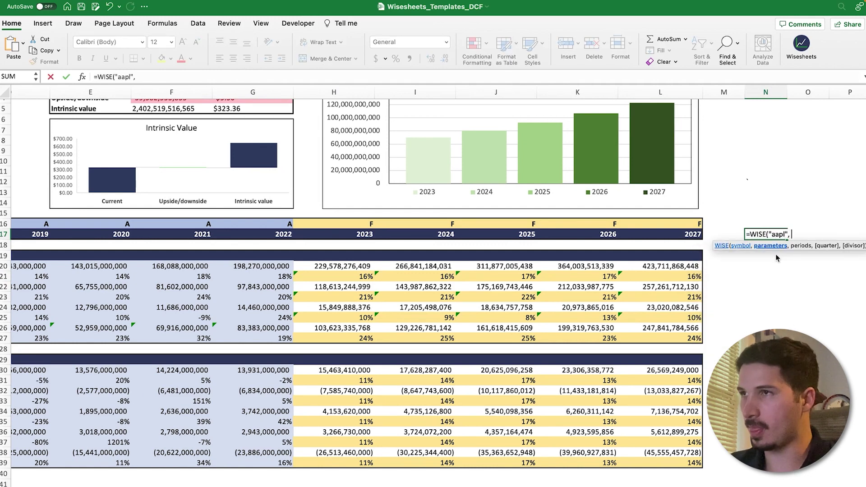
pyautogui.write('"seg')
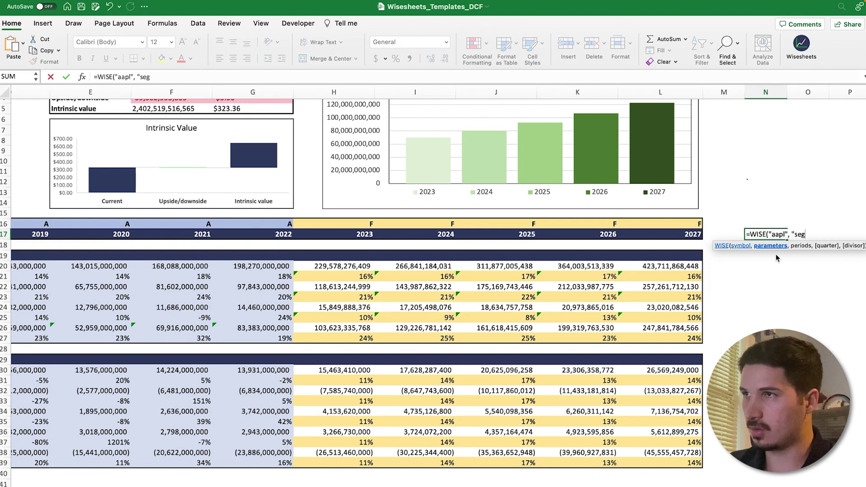
pyautogui.write('ment')
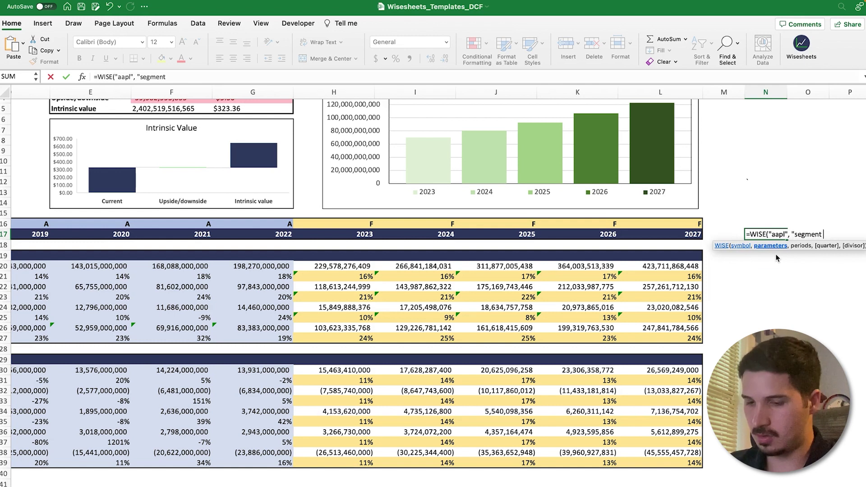
pyautogui.write(' revenues')
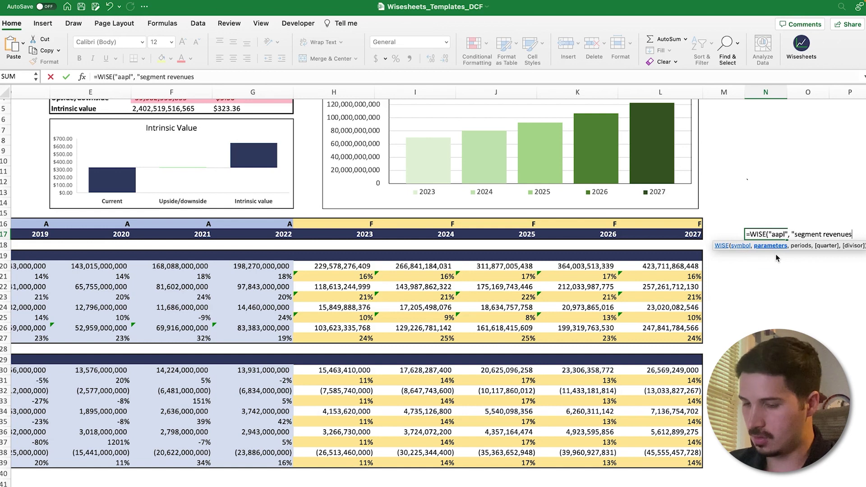
pyautogui.write('", "ly')
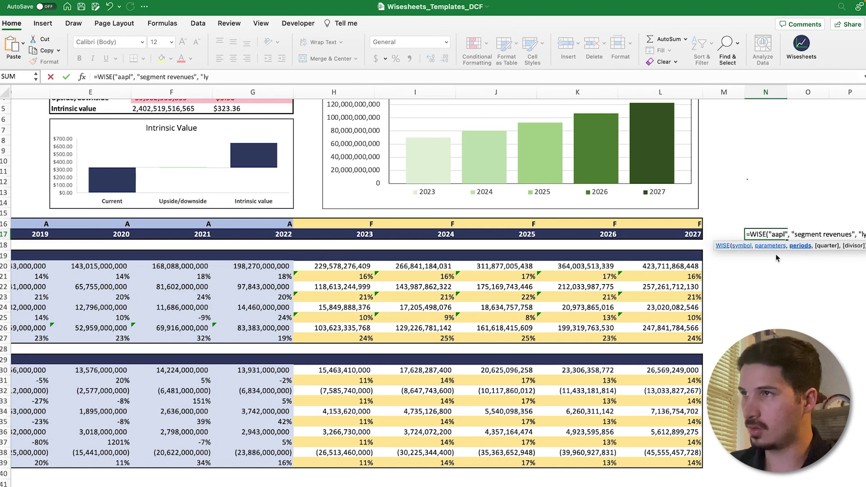
pyautogui.write('")')
pyautogui.press('Return')
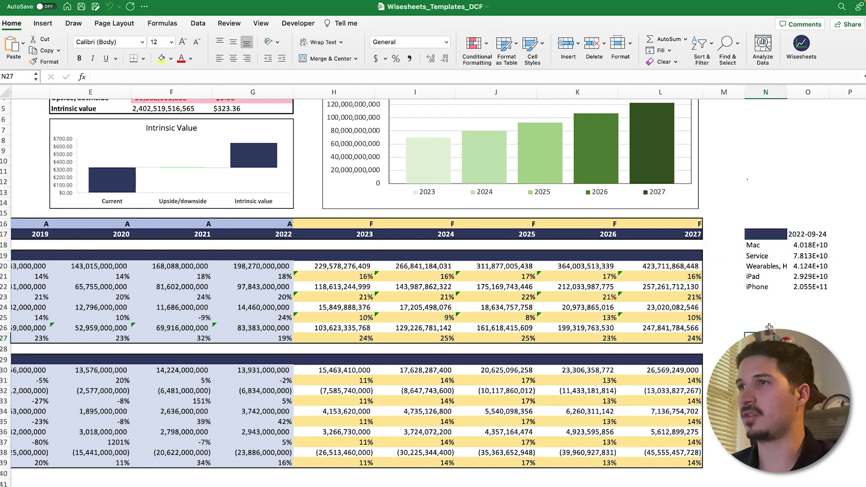
# - Widen columns N and O so the segment names and revenue values show fully
pyautogui.click(766, 236)
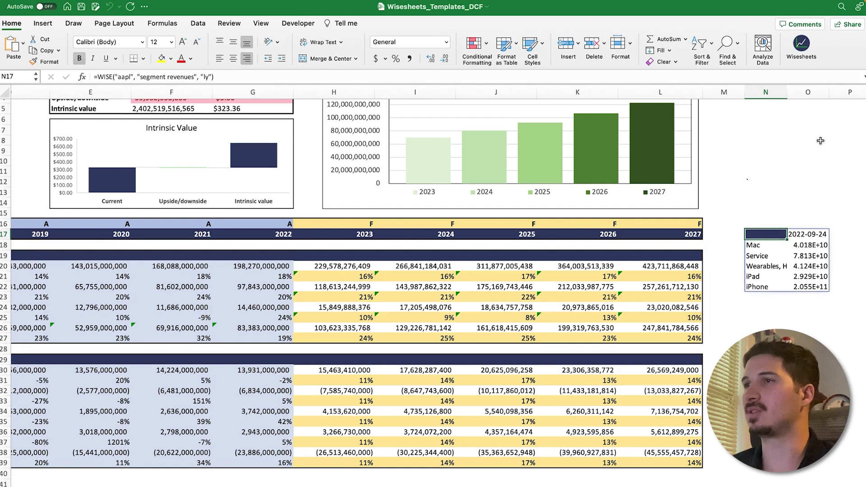
pyautogui.moveTo(786, 93); pyautogui.dragTo(802, 93)
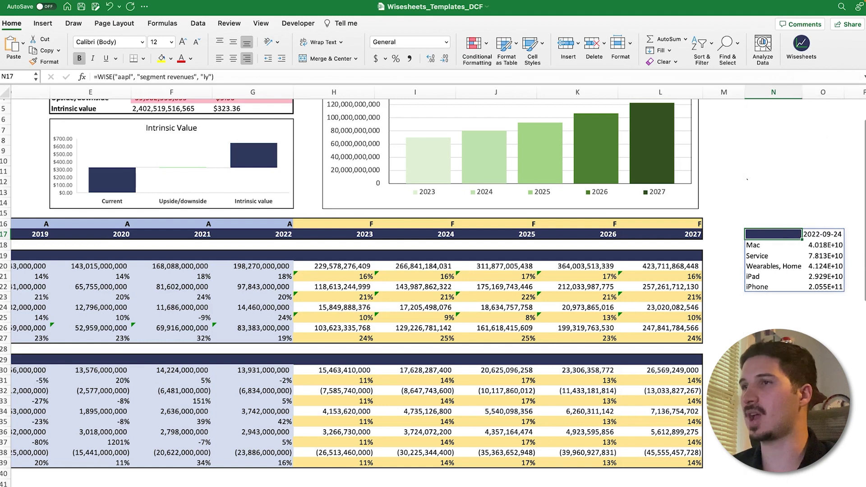
pyautogui.hscroll(2, 658, 473)
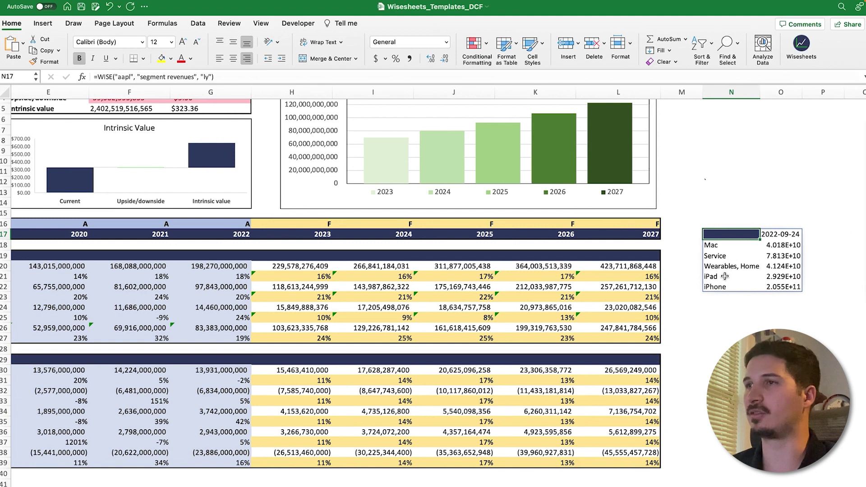
pyautogui.moveTo(801, 94); pyautogui.dragTo(827, 95)
# - Apply Accounting comma style to the segment revenues in O18:O22, then widen column O to fit
pyautogui.moveTo(804, 246); pyautogui.dragTo(796, 287)
pyautogui.click(409, 59)
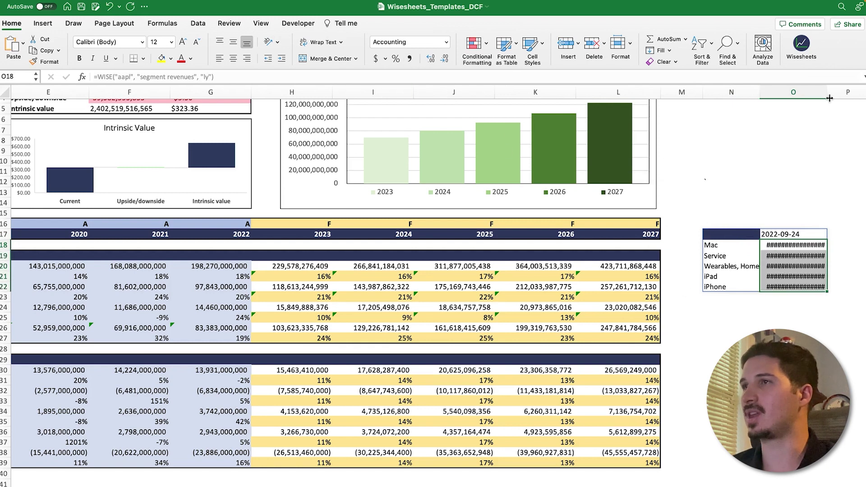
pyautogui.moveTo(827, 93); pyautogui.dragTo(848, 135)
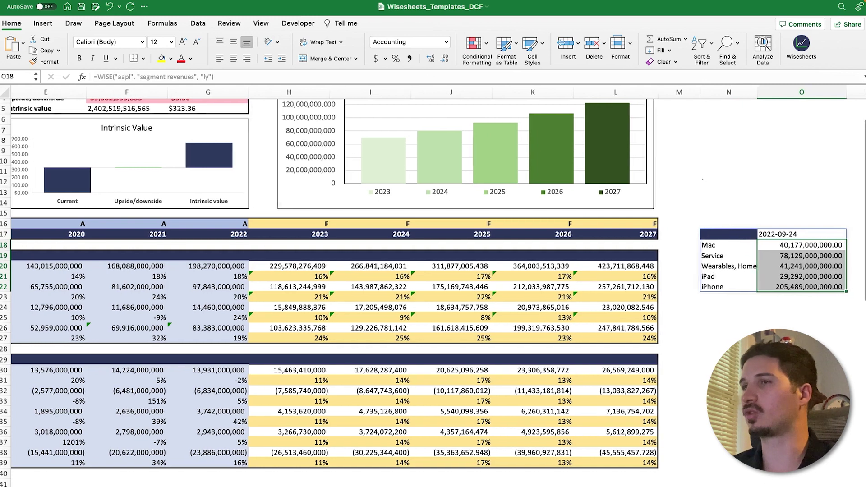
pyautogui.hscroll(1, 428, 284)
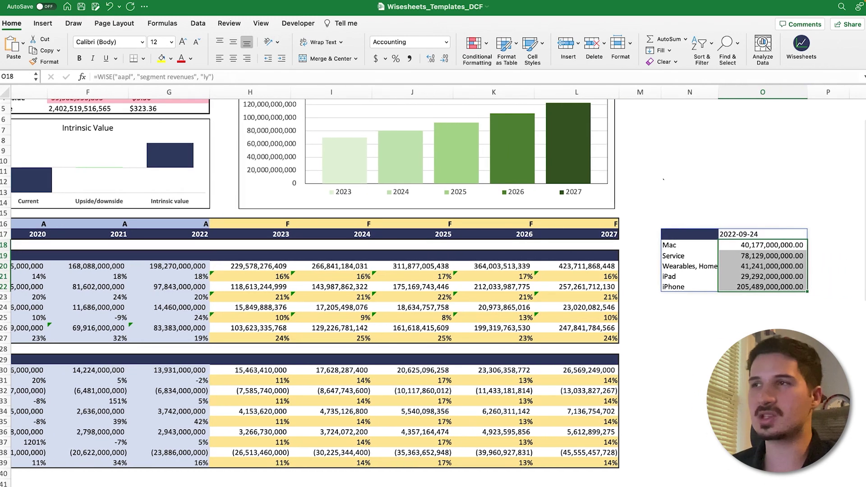
pyautogui.click(784, 289)
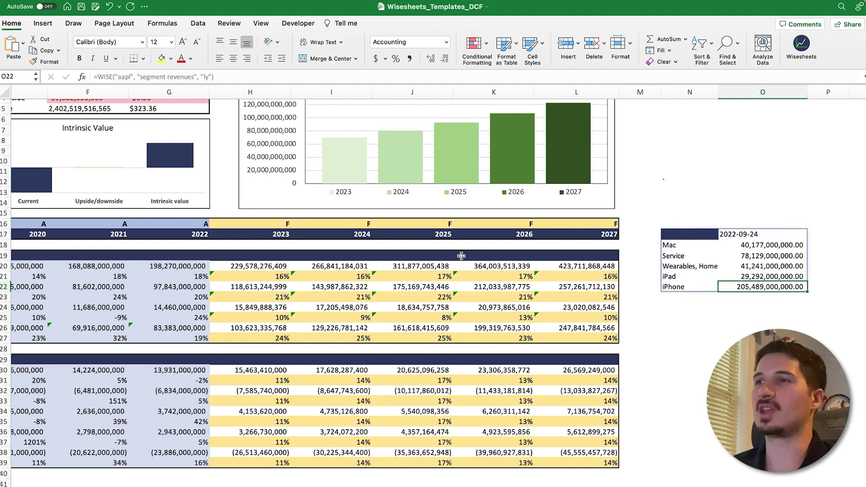
pyautogui.moveTo(781, 247); pyautogui.dragTo(780, 288)
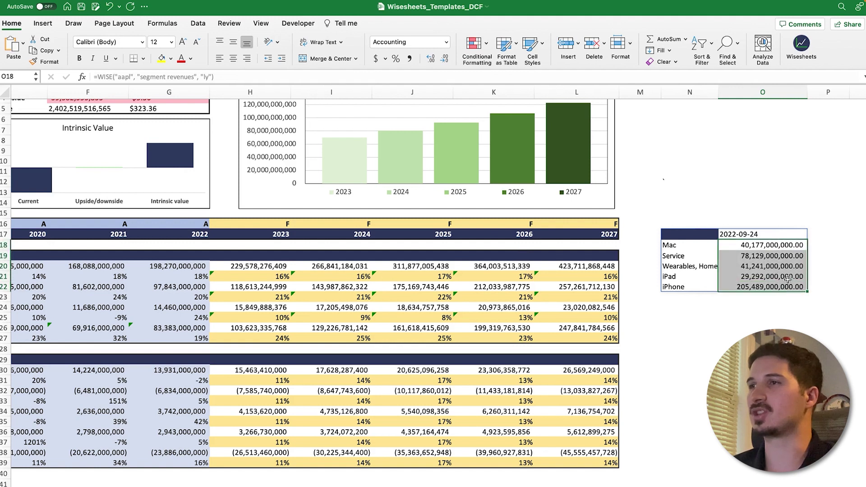
pyautogui.moveTo(828, 245); pyautogui.dragTo(828, 288)
pyautogui.moveTo(289, 234); pyautogui.dragTo(615, 340)
# - Enter revenue growth rates 5%, 3%, 3%, 2% and 7% across H21:L21 for 2023–2027
pyautogui.click(292, 272)
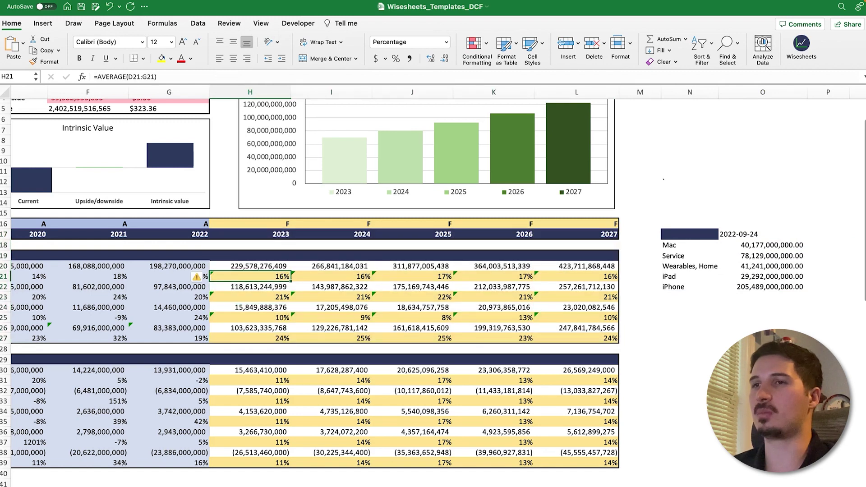
pyautogui.hscroll(-5, 390, 382)
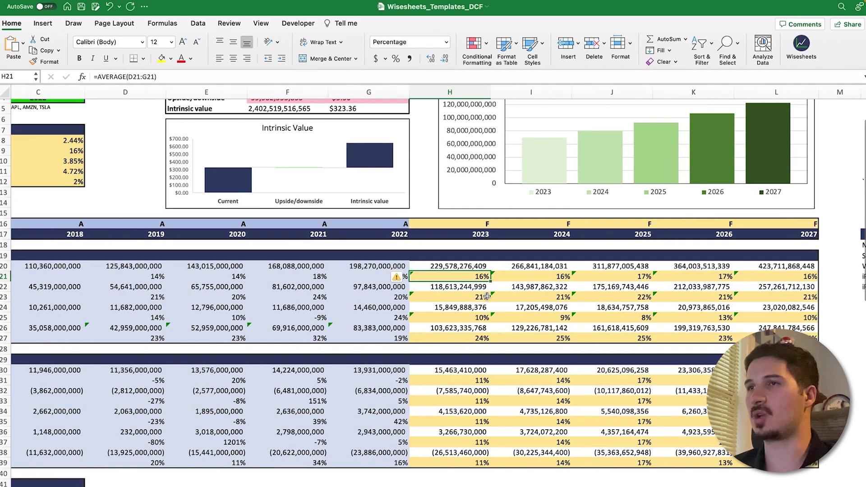
pyautogui.write('5%')
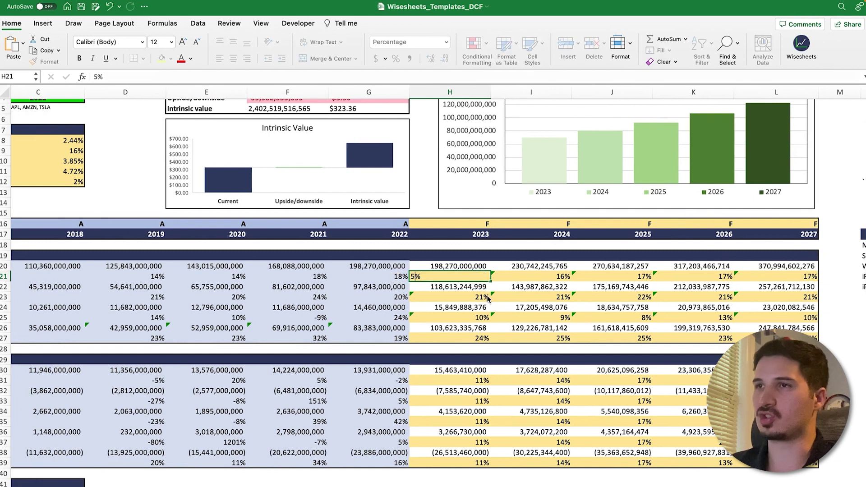
pyautogui.press('Tab')
pyautogui.write('3%')
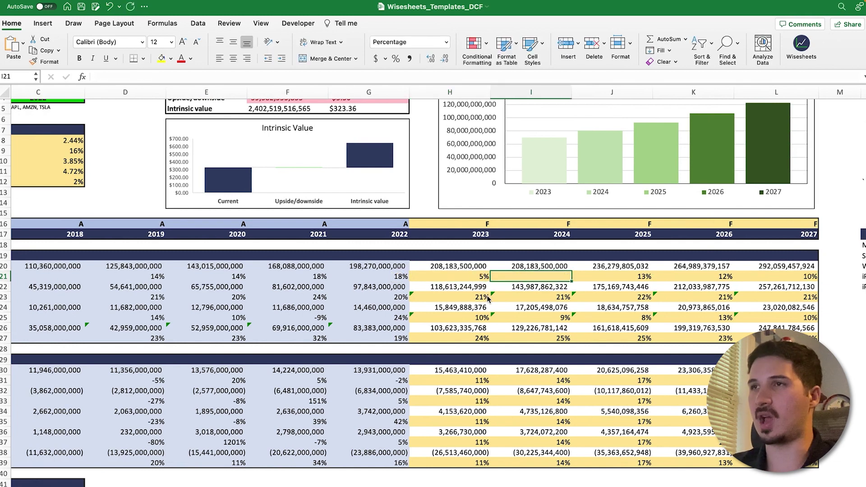
pyautogui.press('Tab')
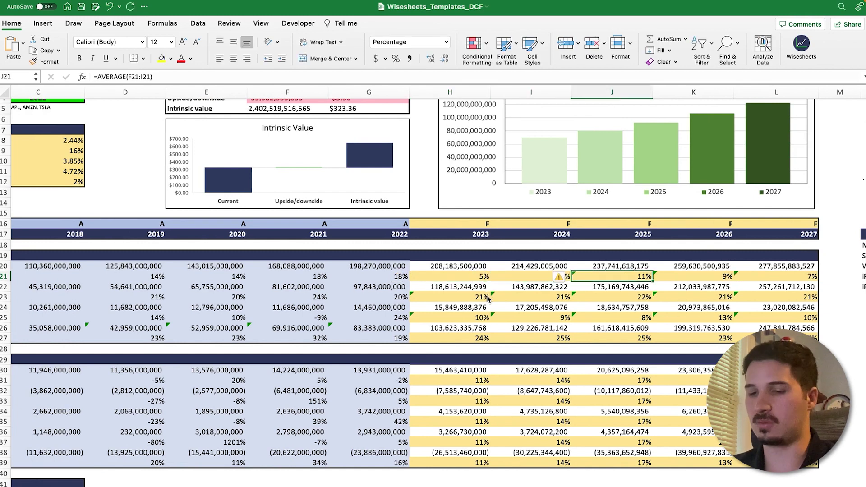
pyautogui.write('3%')
pyautogui.press('Tab')
pyautogui.press('Delete')
pyautogui.write('2%')
pyautogui.press('Tab')
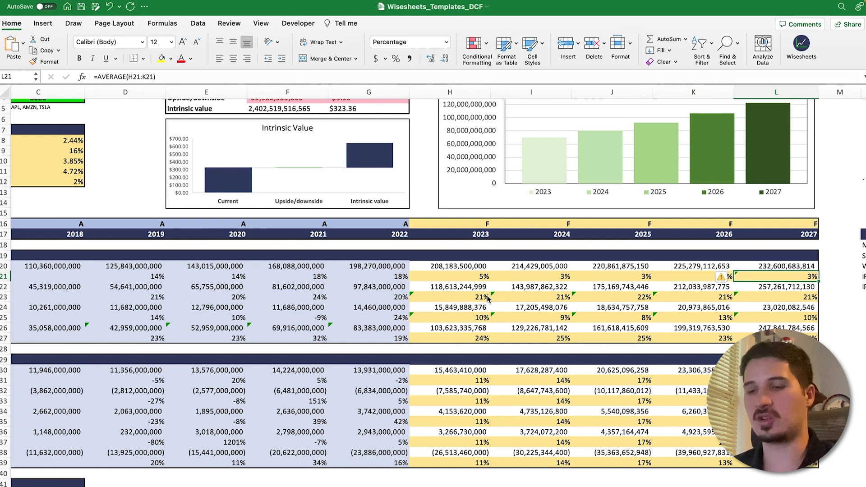
pyautogui.press('Return')
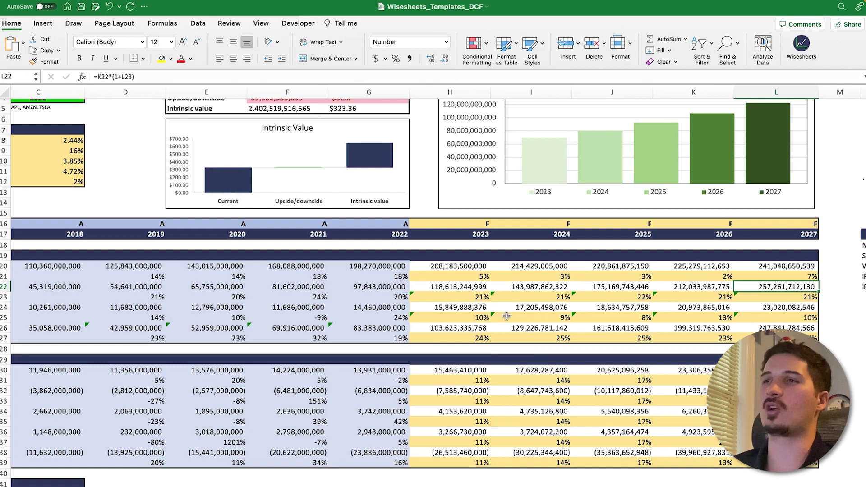
pyautogui.scroll(3, 506, 316)
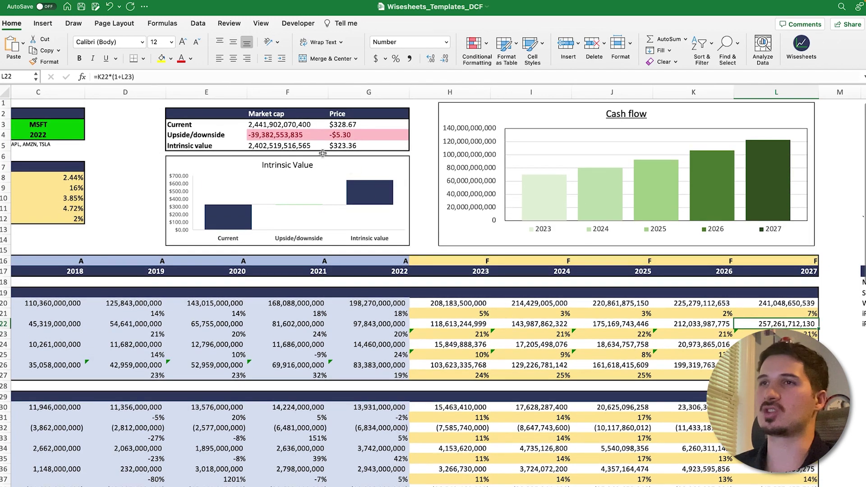
pyautogui.click(291, 146)
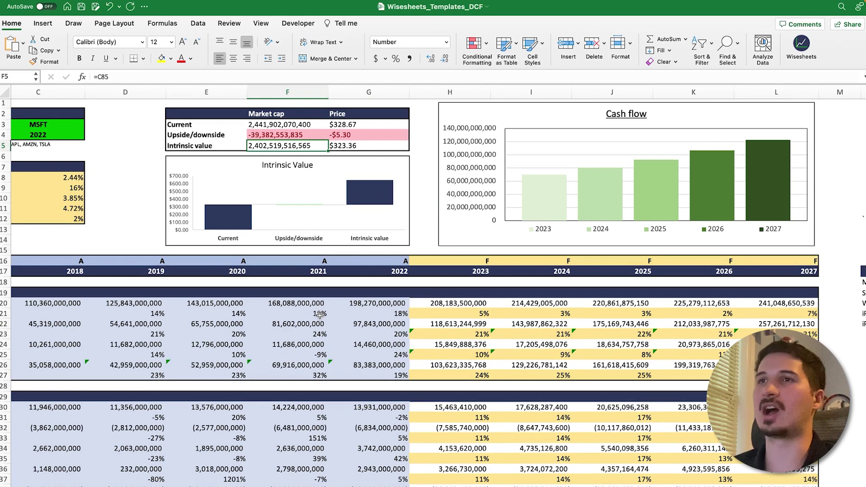
pyautogui.scroll(-3, 448, 366)
pyautogui.hscroll(-2, 447, 367)
pyautogui.hscroll(-5, 433, 284)
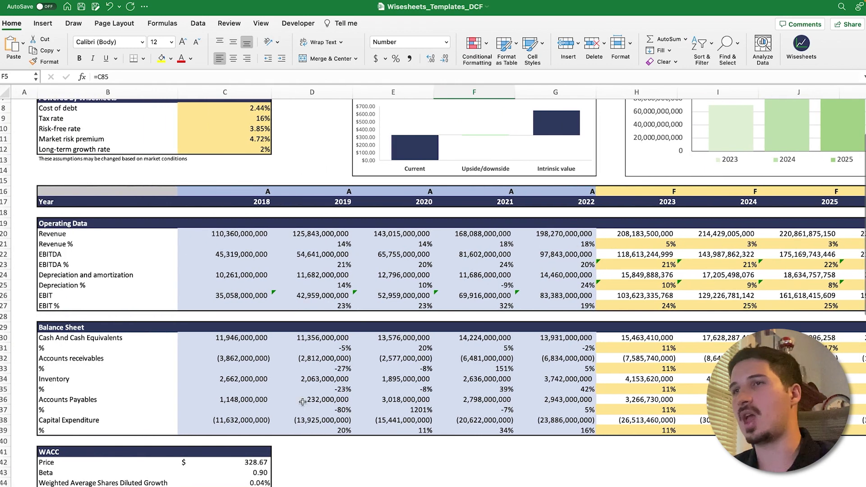
pyautogui.scroll(-1, 302, 402)
pyautogui.moveTo(63, 299); pyautogui.dragTo(107, 403)
pyautogui.click(665, 320)
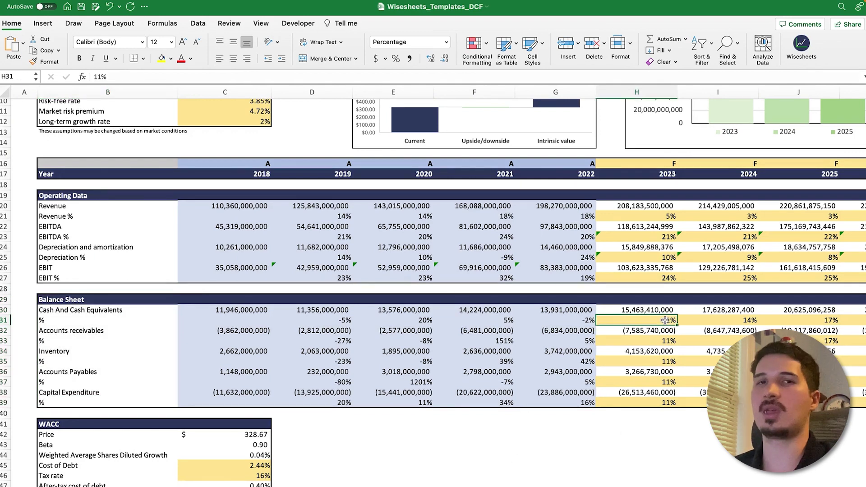
pyautogui.scroll(-12, 662, 323)
pyautogui.hscroll(5, 460, 370)
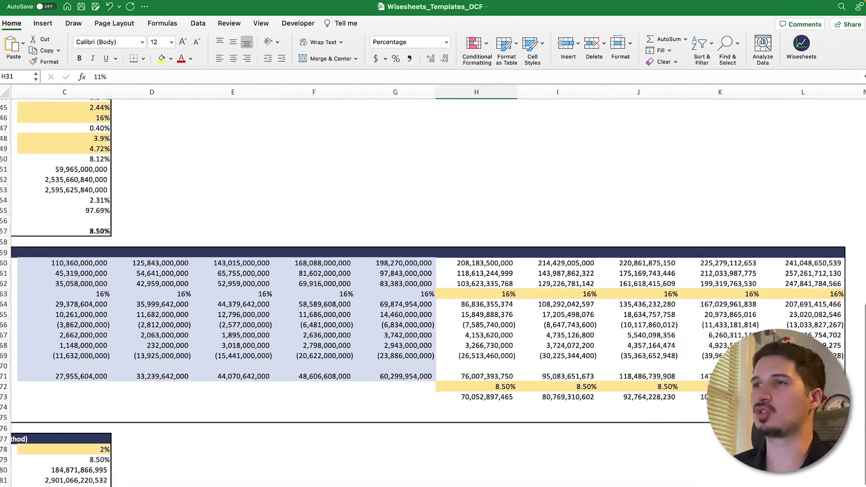